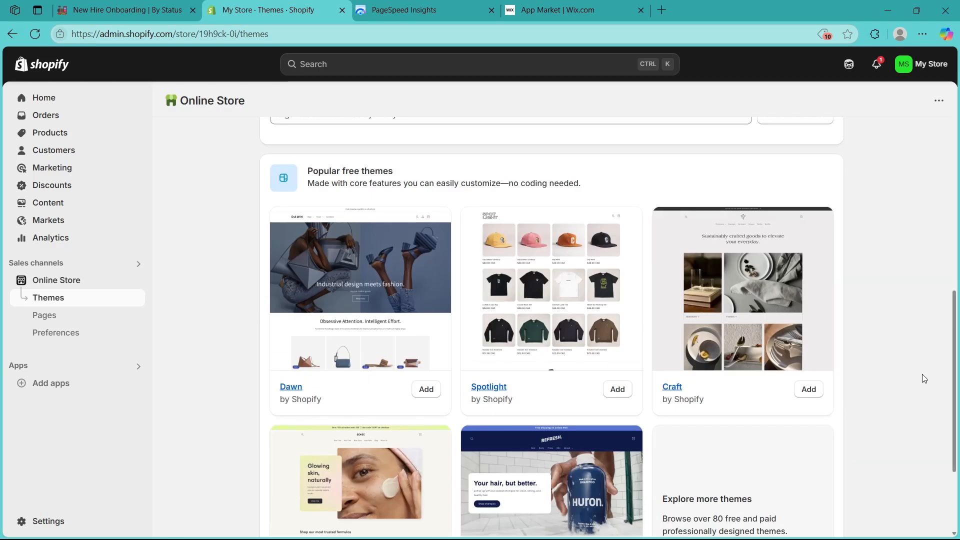
# Step: View the empty Products list, then return to Home's Get ready to sell guide
pyautogui.scroll(1, 924, 379)
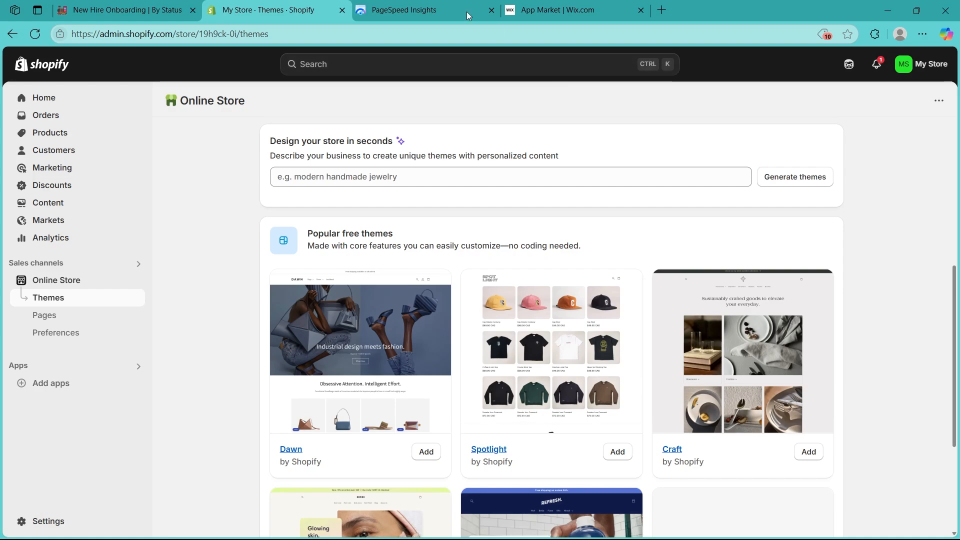
pyautogui.click(50, 132)
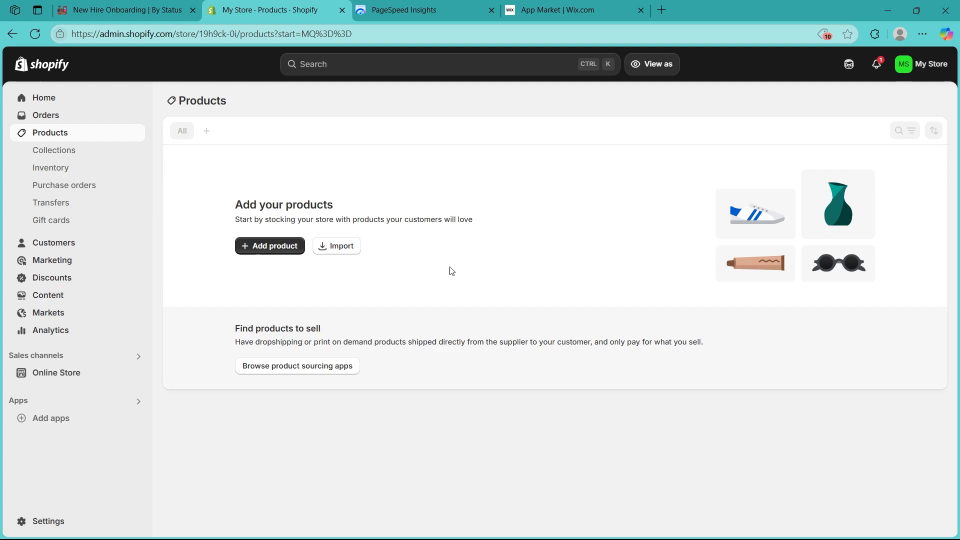
pyautogui.click(54, 96)
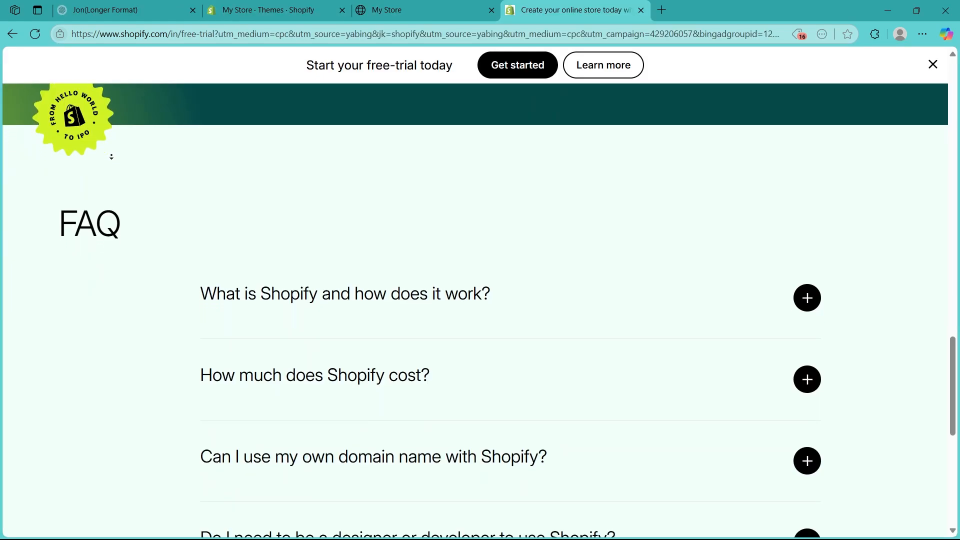
pyautogui.scroll(-2, 111, 156)
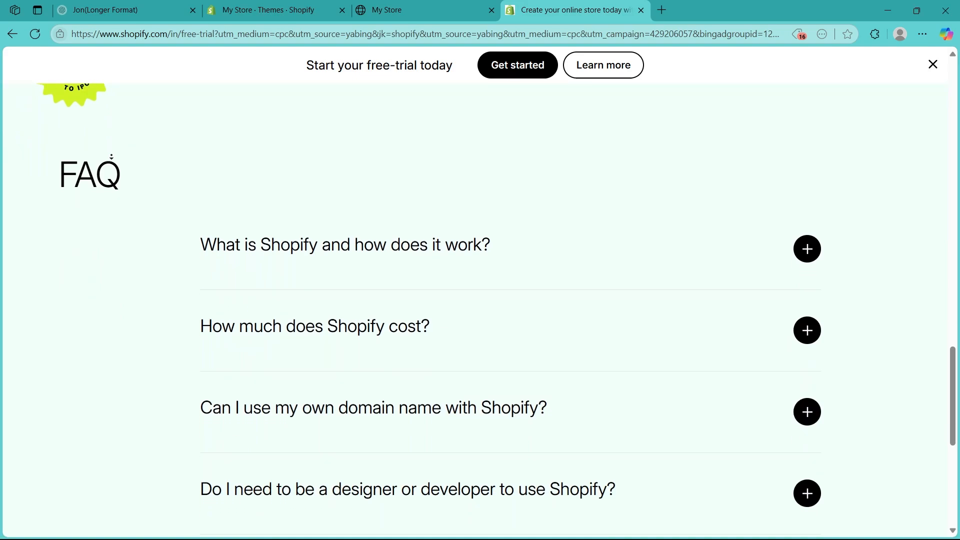
# Step: In a fresh tab, search Bing for 'shopify sign up' and open the Shopify sign-up result
pyautogui.click(662, 10)
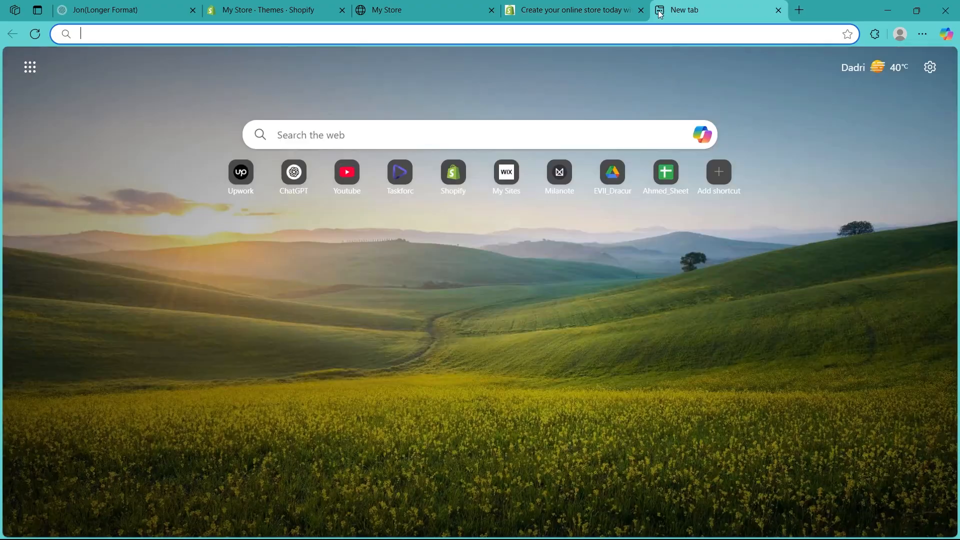
pyautogui.click(640, 10)
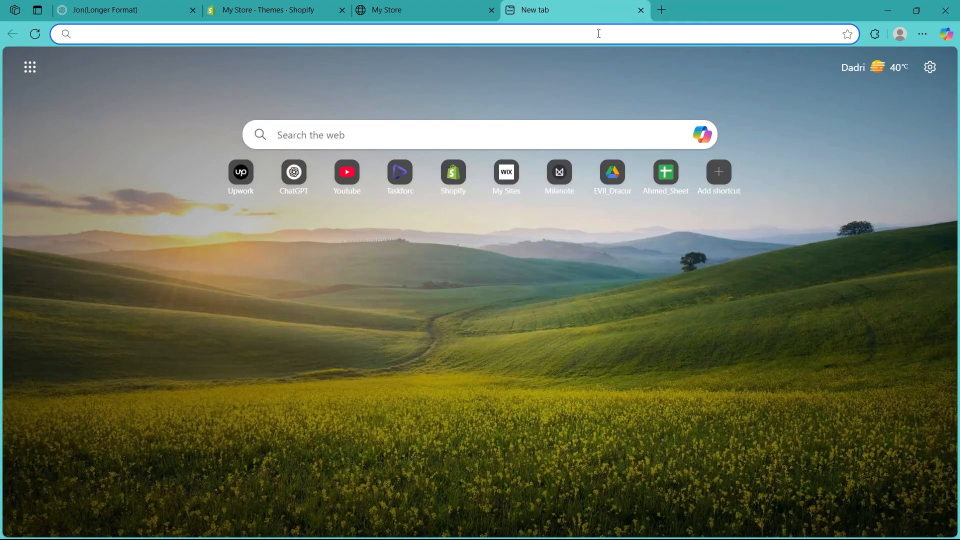
pyautogui.write('sh')
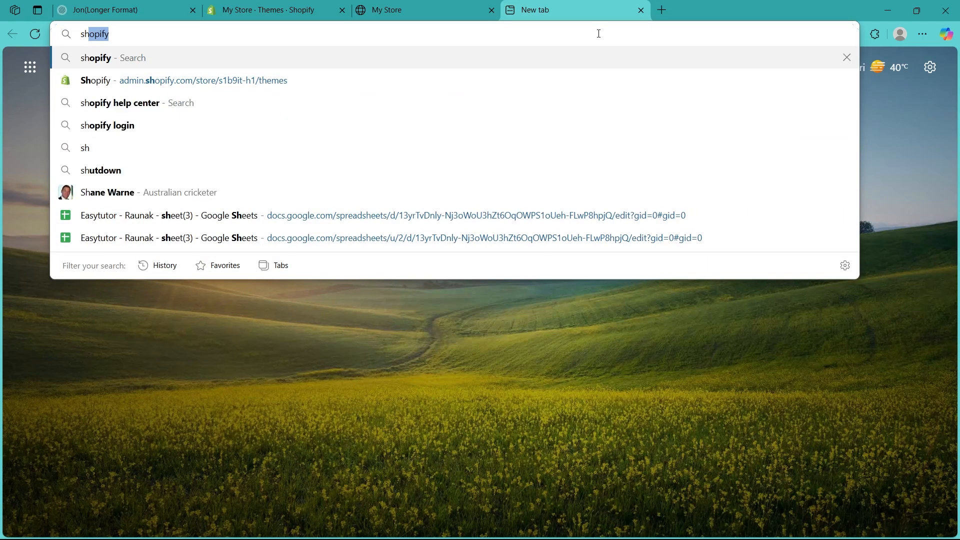
pyautogui.write('opify sign up')
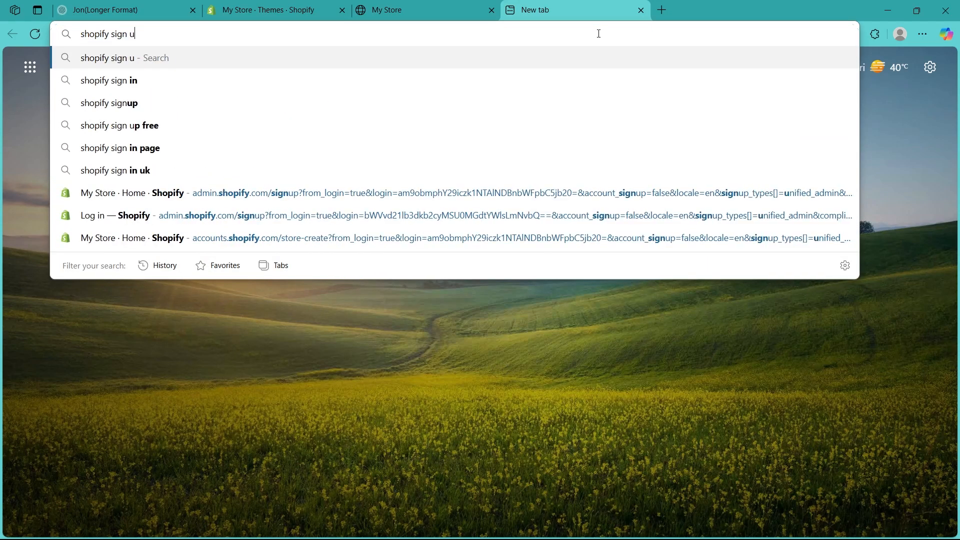
pyautogui.press('Return')
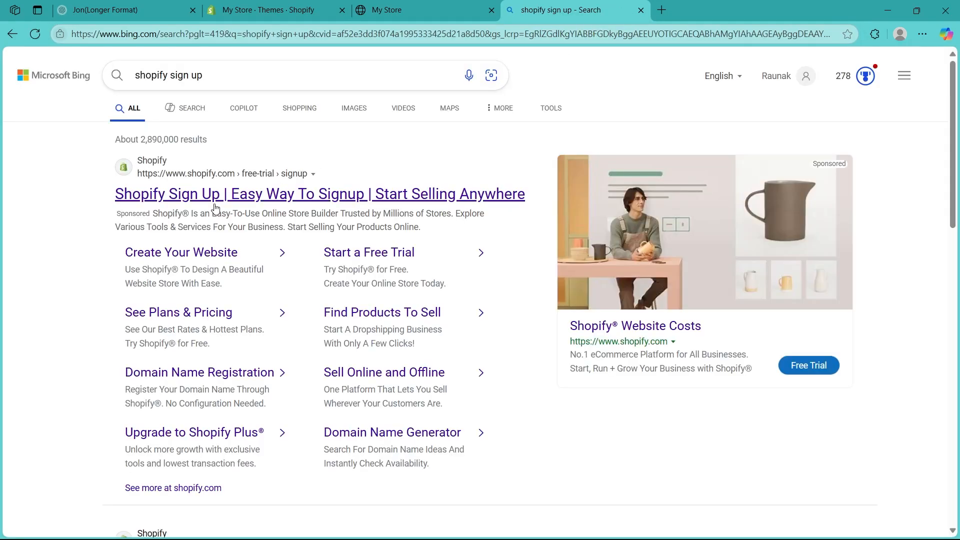
pyautogui.click(183, 199)
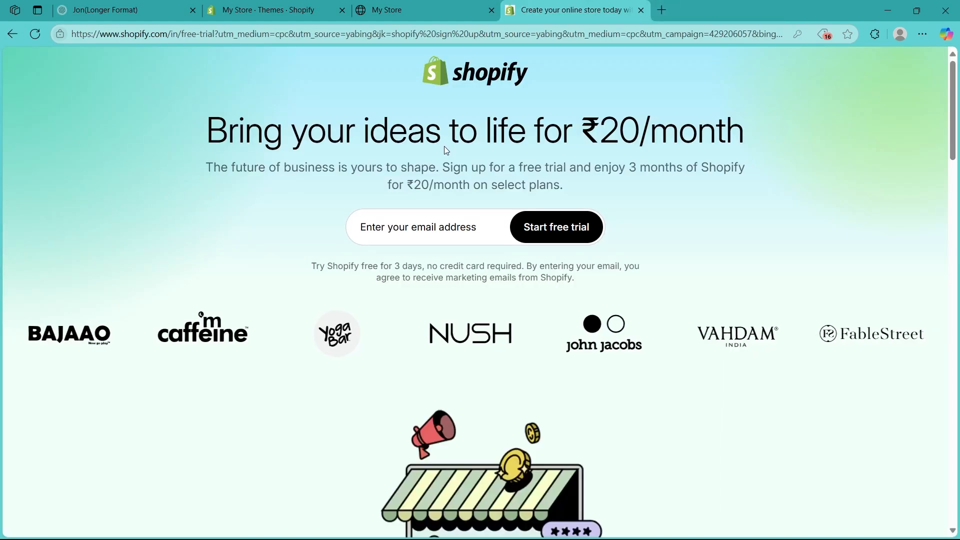
# Step: Enter an email address and start the Shopify free trial
pyautogui.click(427, 234)
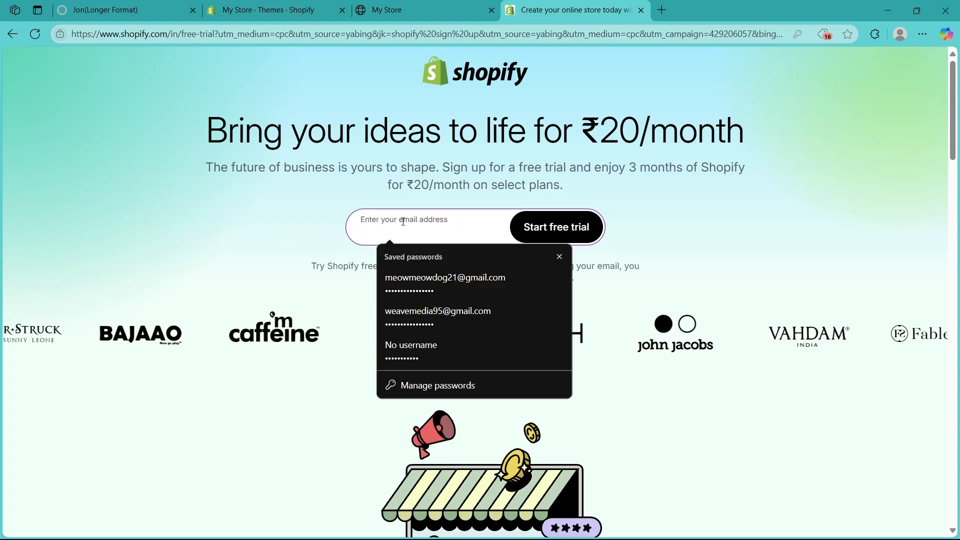
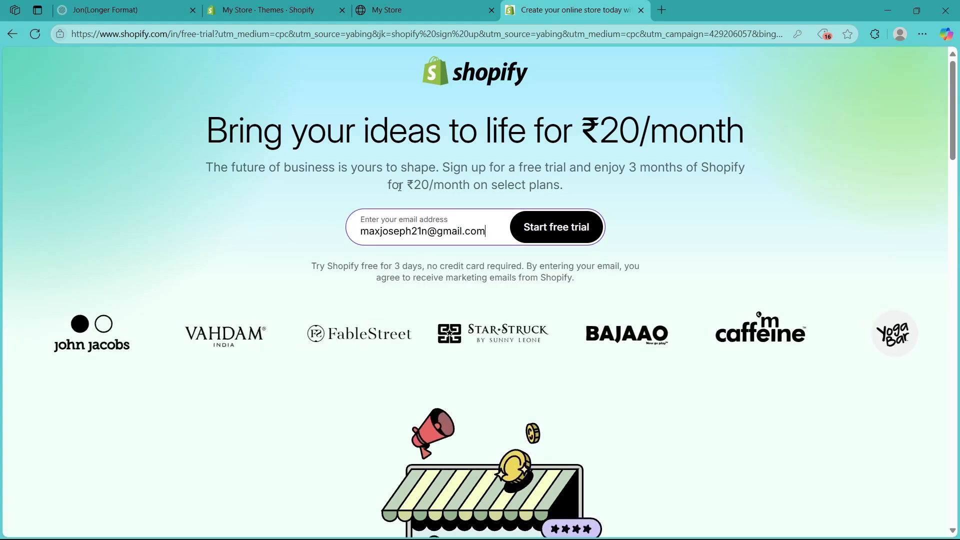
pyautogui.click(568, 228)
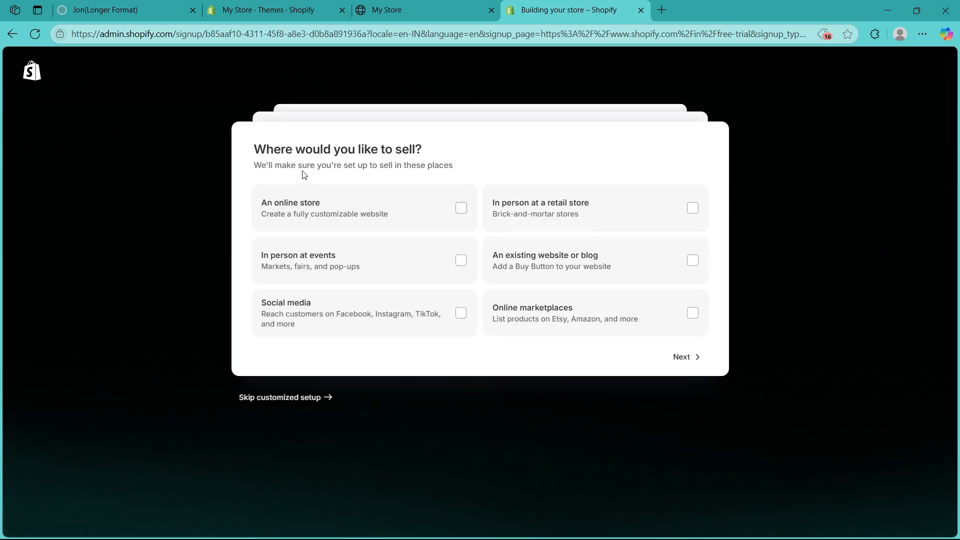
# Step: Answer onboarding with An online store, I'm not selling yet, and Products I buy or make myself
pyautogui.moveTo(253, 150); pyautogui.dragTo(488, 155)
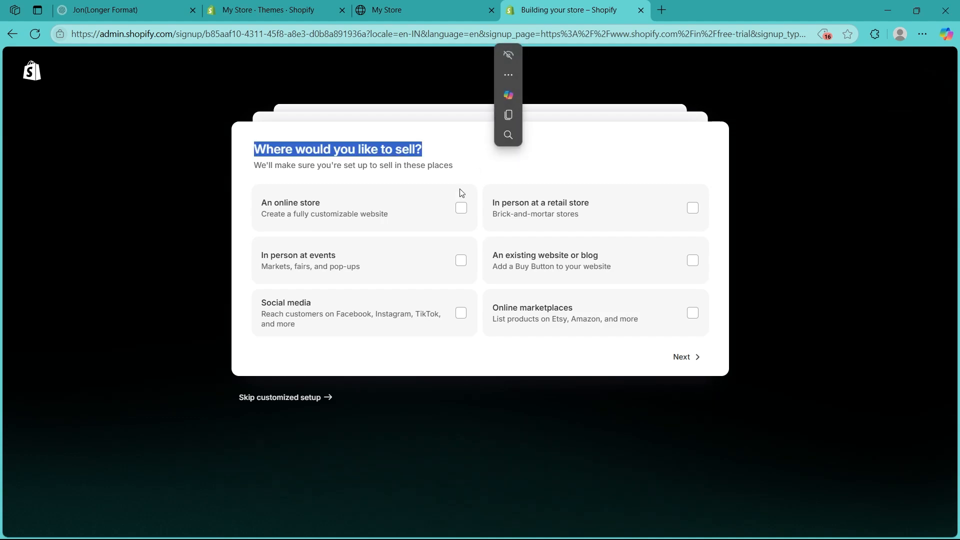
pyautogui.click(461, 210)
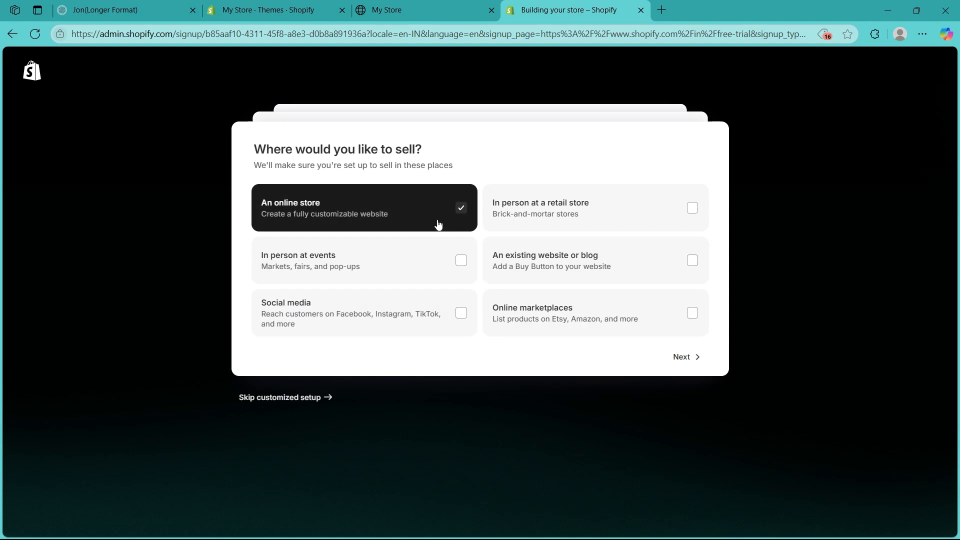
pyautogui.click(678, 359)
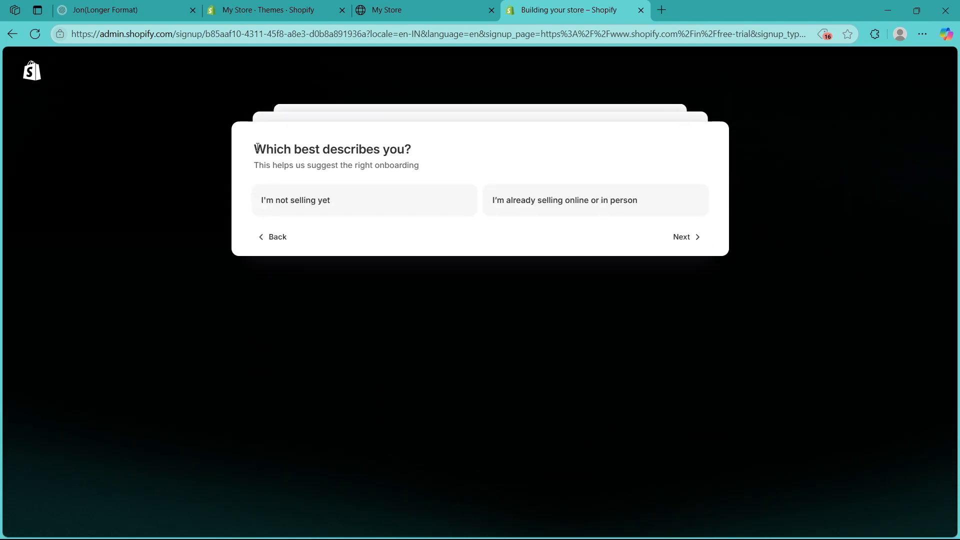
pyautogui.moveTo(256, 148); pyautogui.dragTo(411, 150)
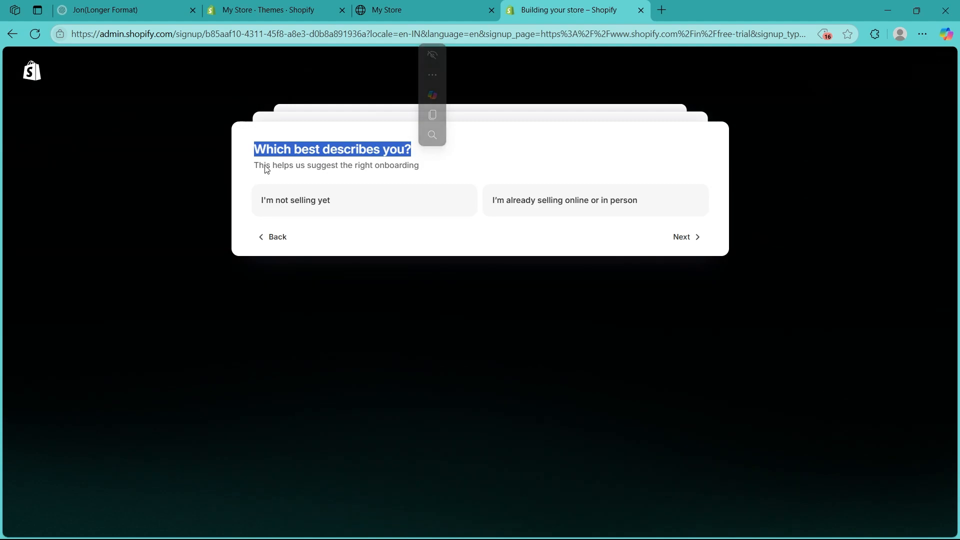
pyautogui.click(394, 169)
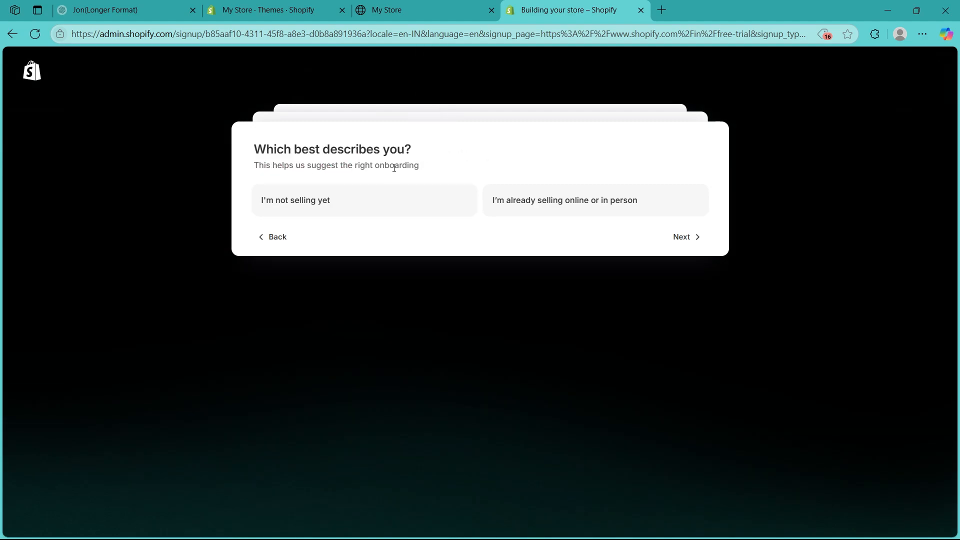
pyautogui.click(367, 207)
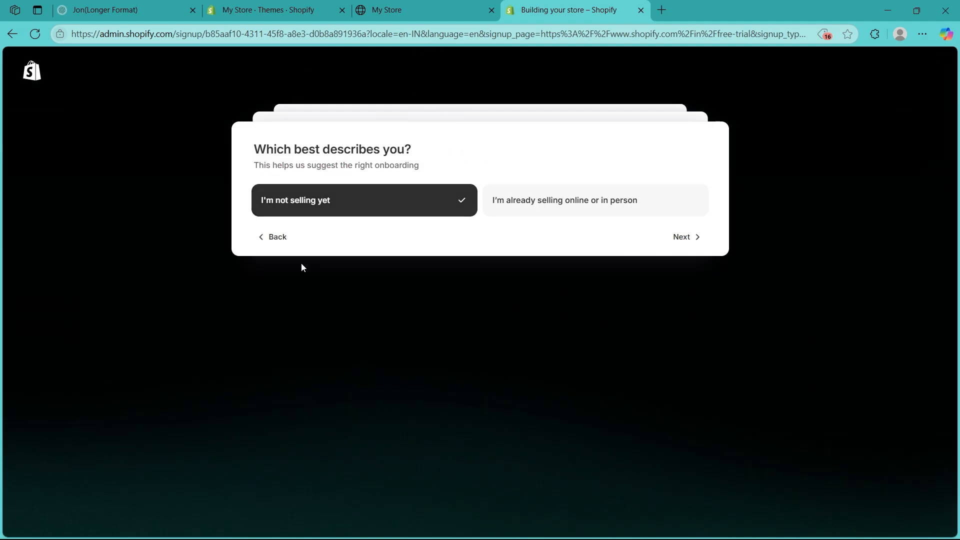
pyautogui.click(693, 244)
pyautogui.moveTo(252, 149); pyautogui.dragTo(406, 145)
pyautogui.click(572, 176)
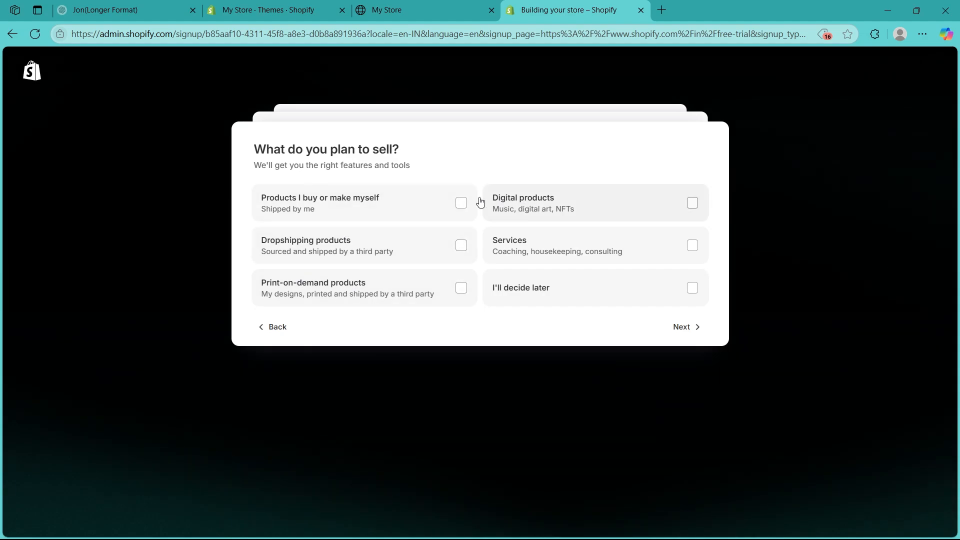
pyautogui.click(437, 203)
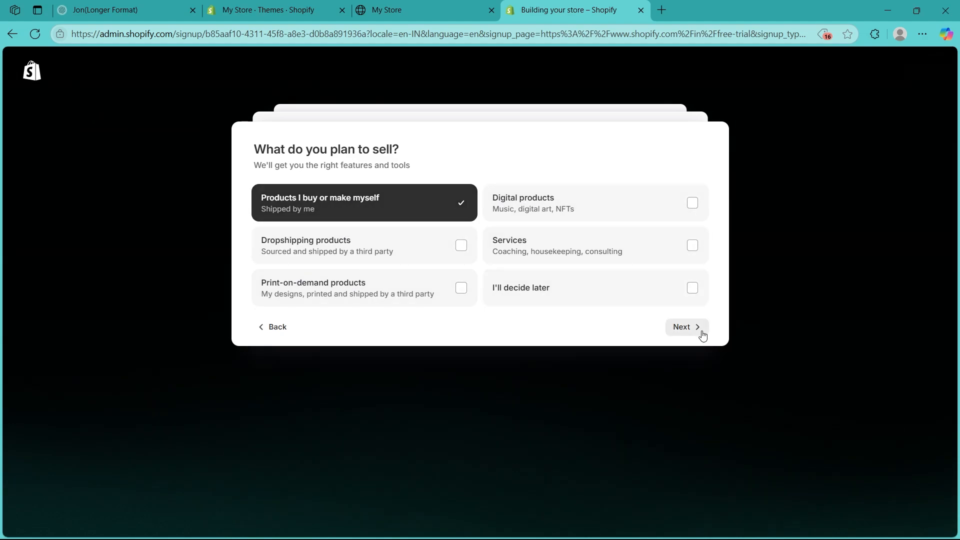
pyautogui.click(686, 327)
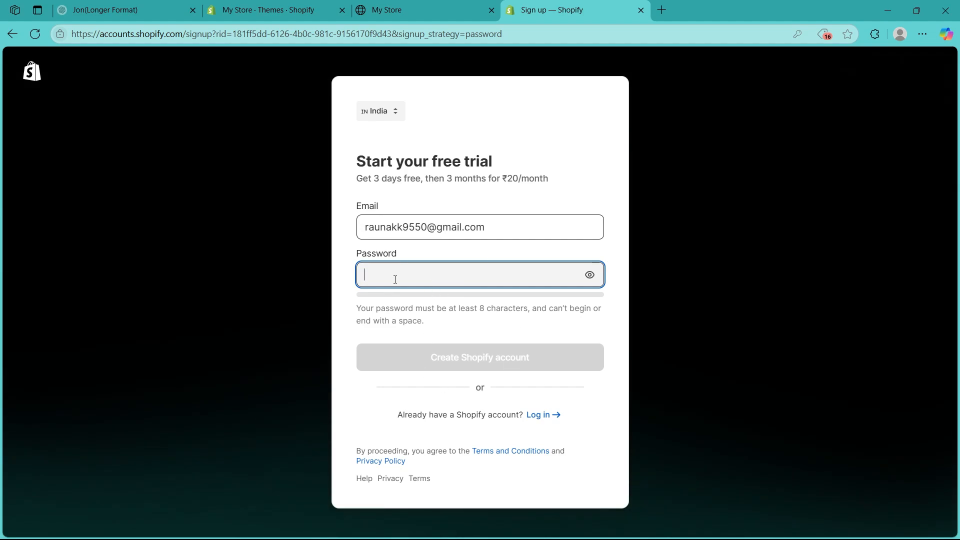
# Step: Create the Shopify account with a password and choose Skip, I'll decide later on plans
pyautogui.write('***')
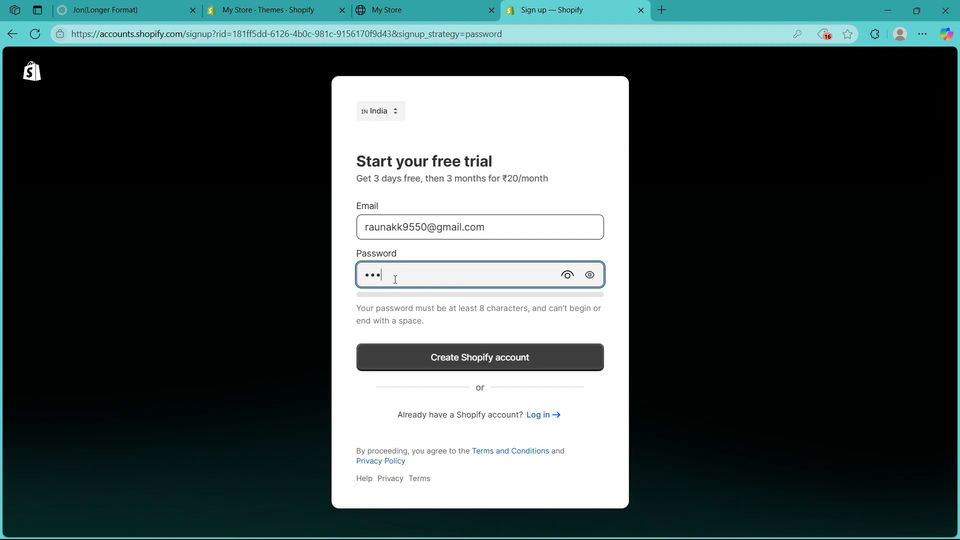
pyautogui.write('**********')
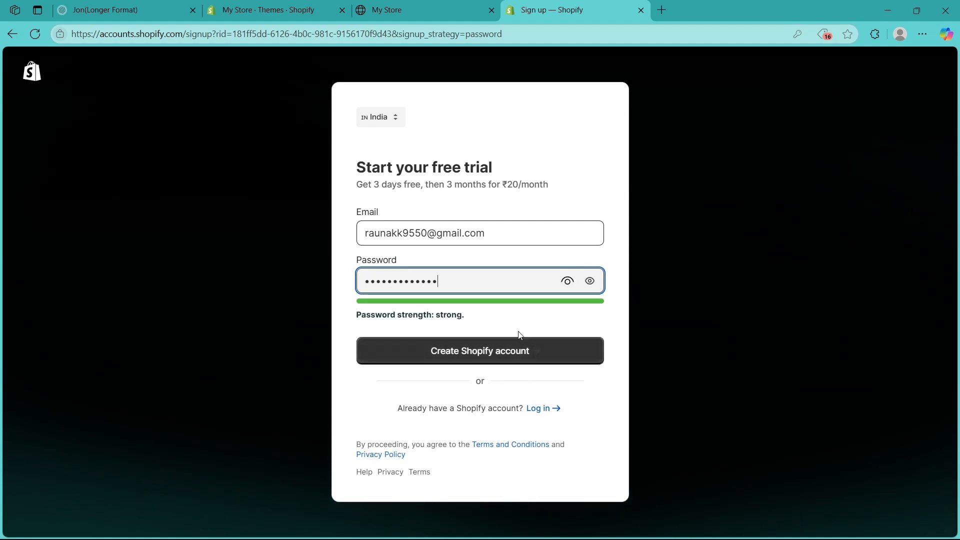
pyautogui.click(469, 352)
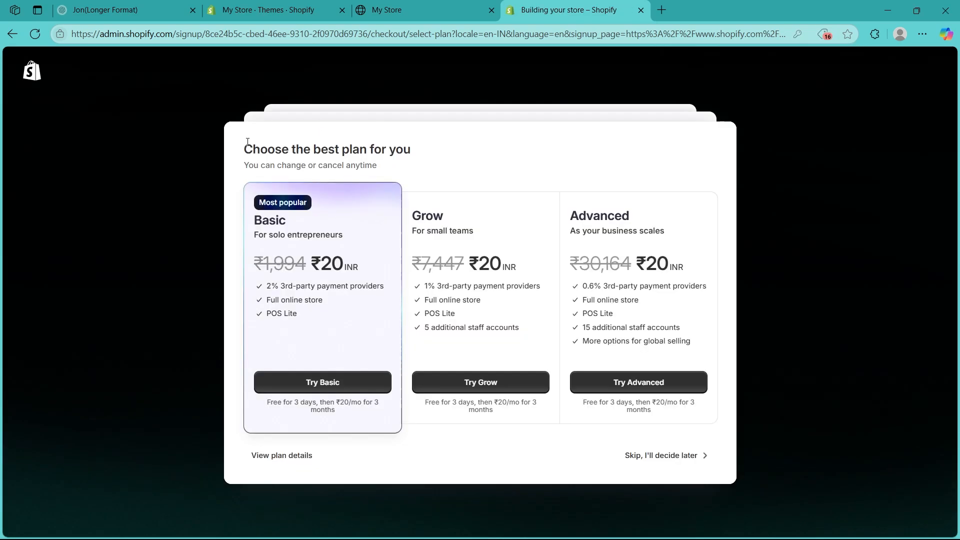
pyautogui.moveTo(240, 148); pyautogui.dragTo(448, 155)
pyautogui.click(517, 165)
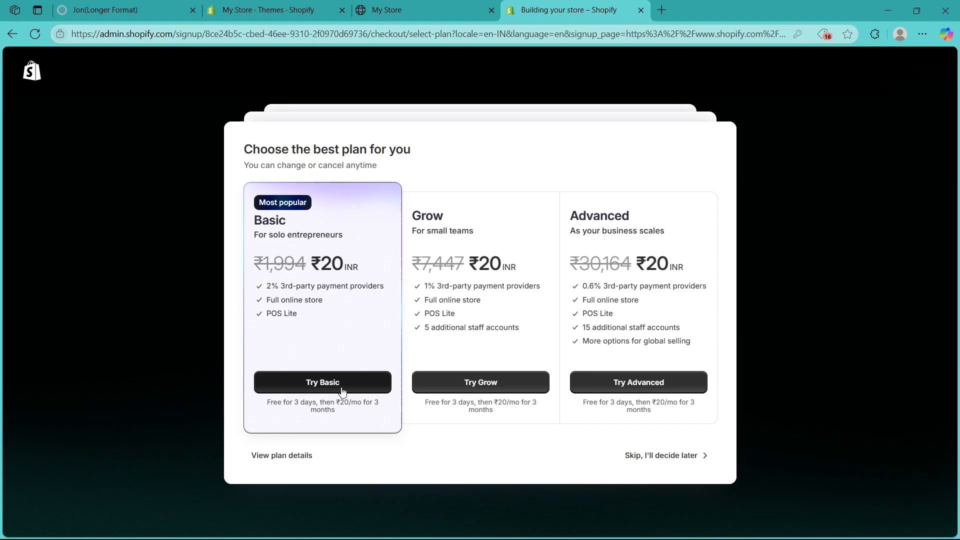
pyautogui.click(664, 459)
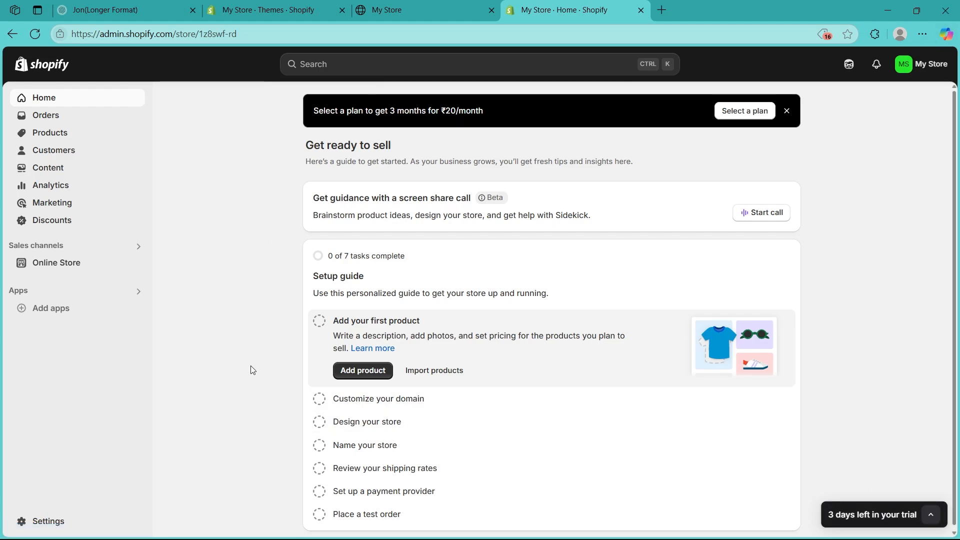
# Step: Tour the Orders, Products, Customers, Analytics, Marketing and Discounts sections
pyautogui.click(49, 122)
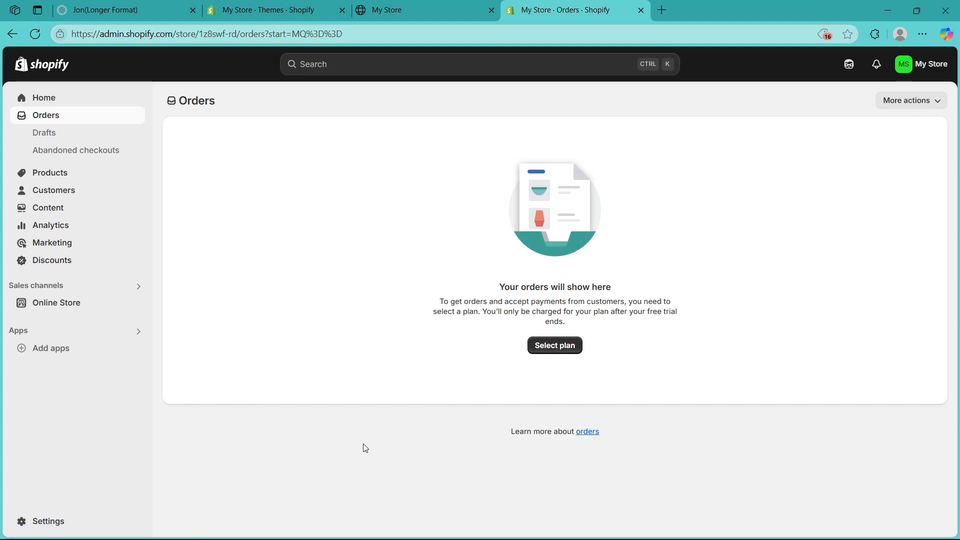
pyautogui.click(54, 173)
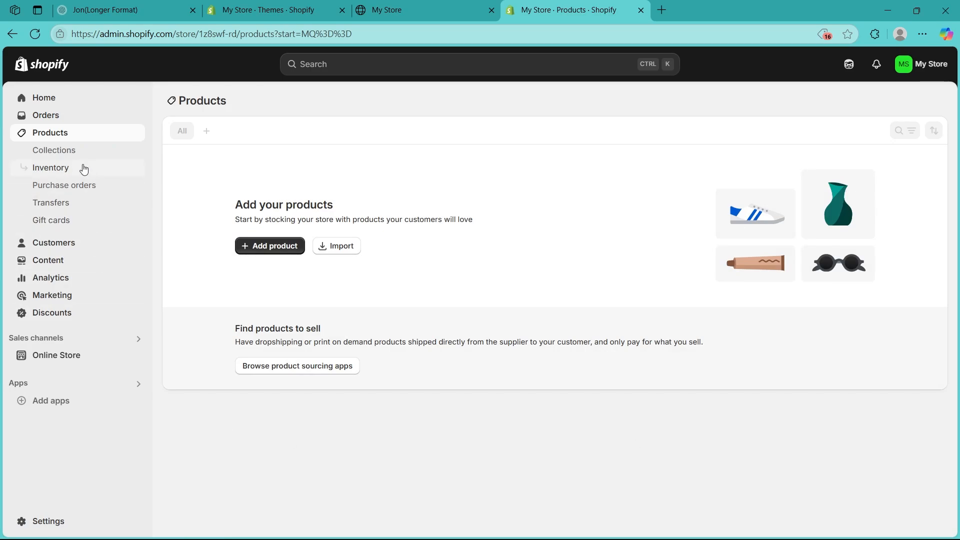
pyautogui.click(63, 241)
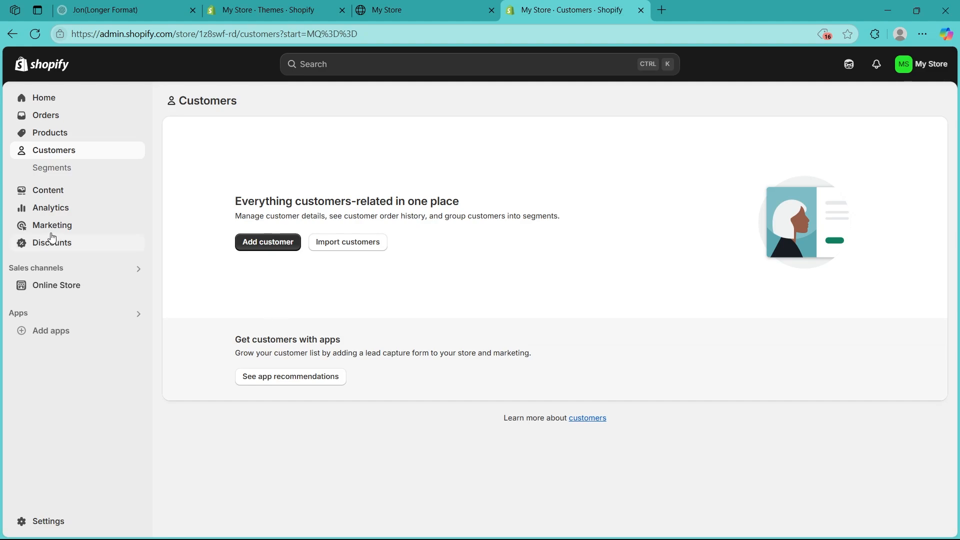
pyautogui.click(55, 208)
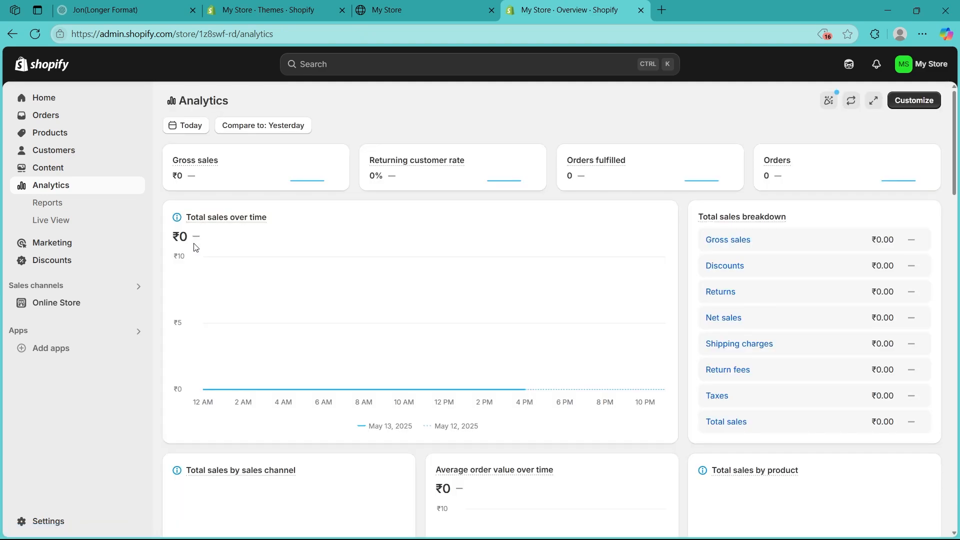
pyautogui.click(107, 242)
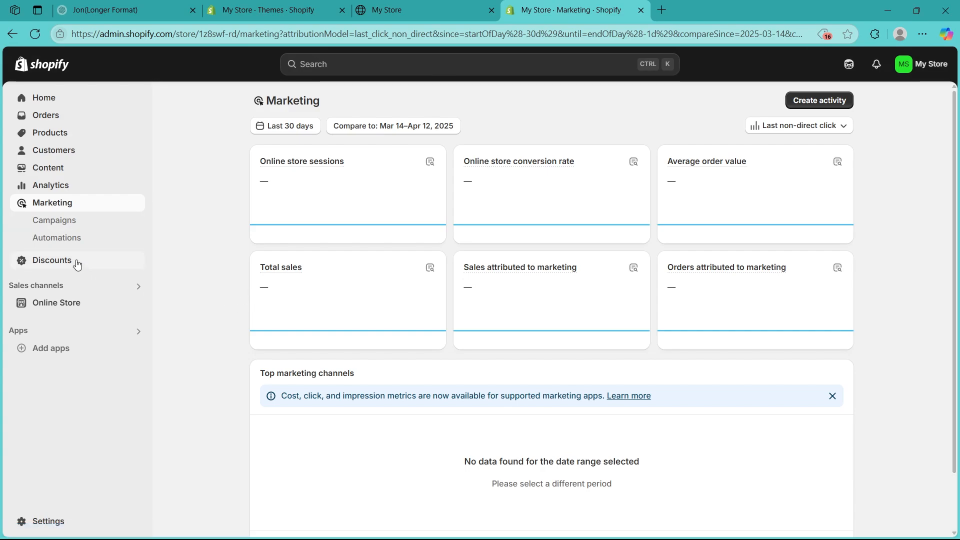
pyautogui.click(30, 260)
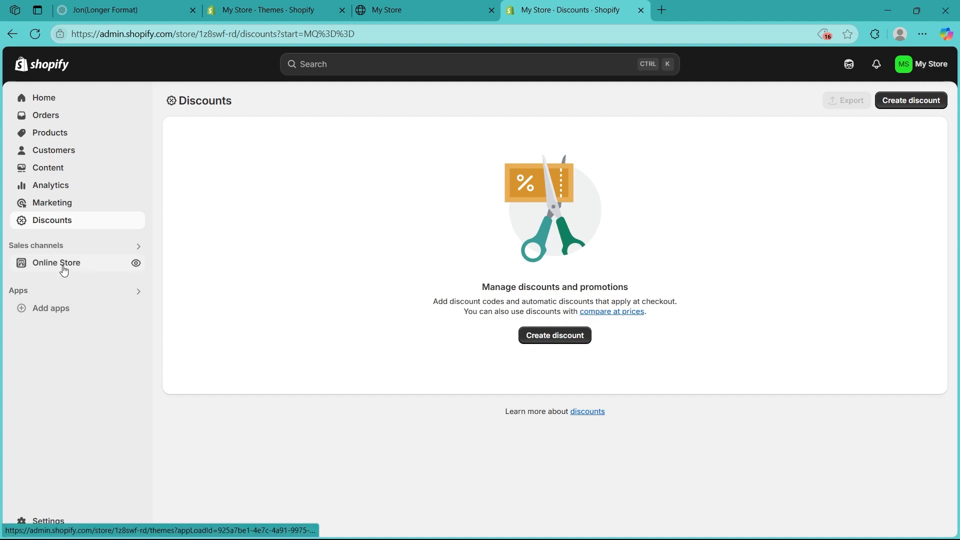
# Step: Glance at the recommended apps, then show the Online Store themes with Dawn current
pyautogui.click(64, 316)
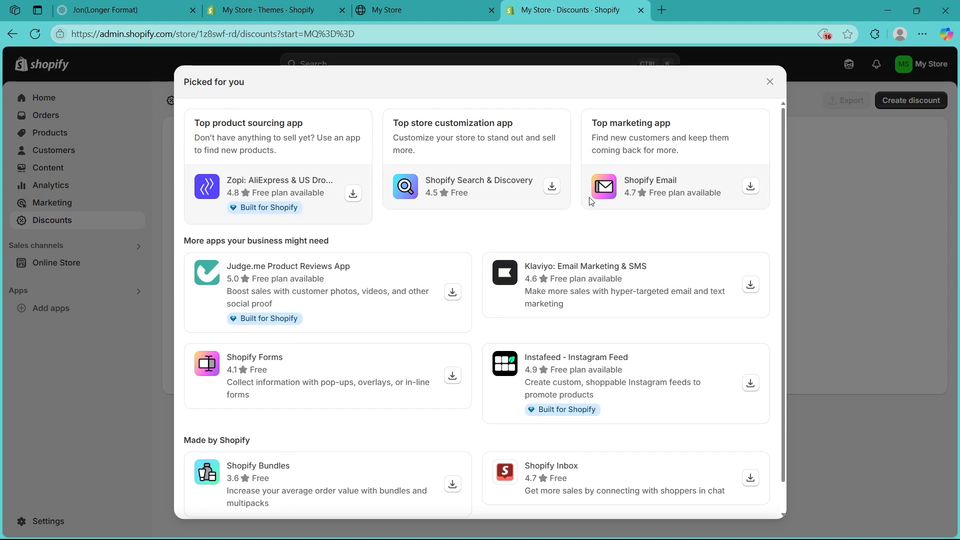
pyautogui.click(769, 83)
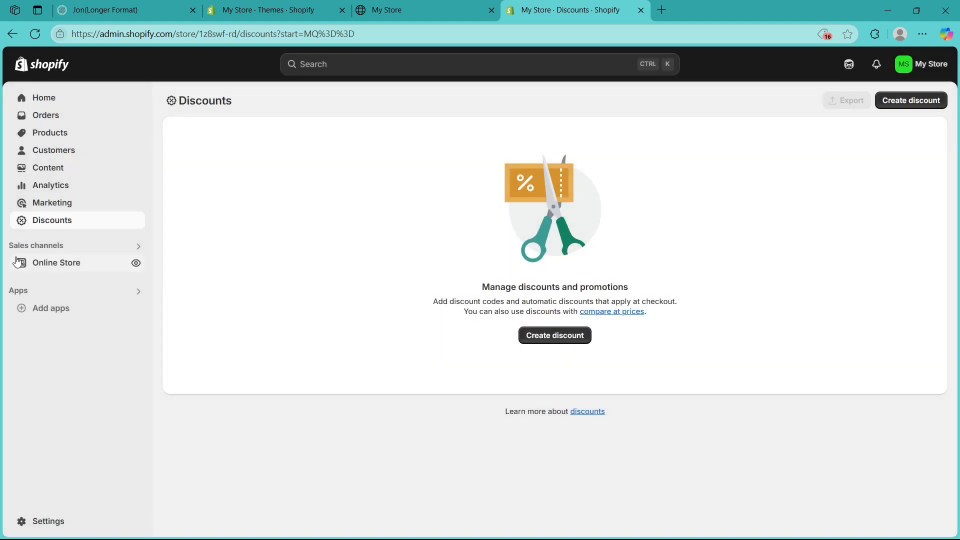
pyautogui.click(21, 263)
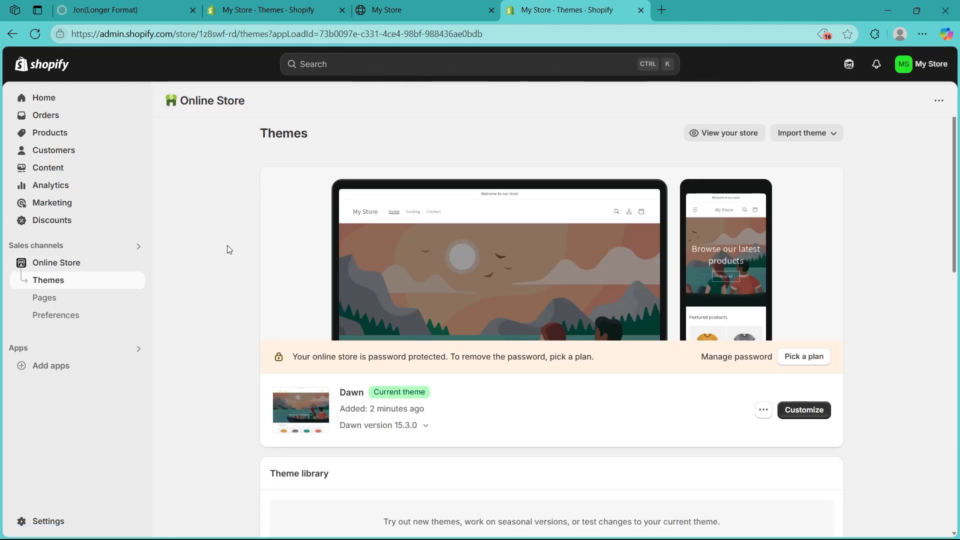
# Step: Review the General store settings, close them, and go to the empty Products page
pyautogui.scroll(-1, 228, 249)
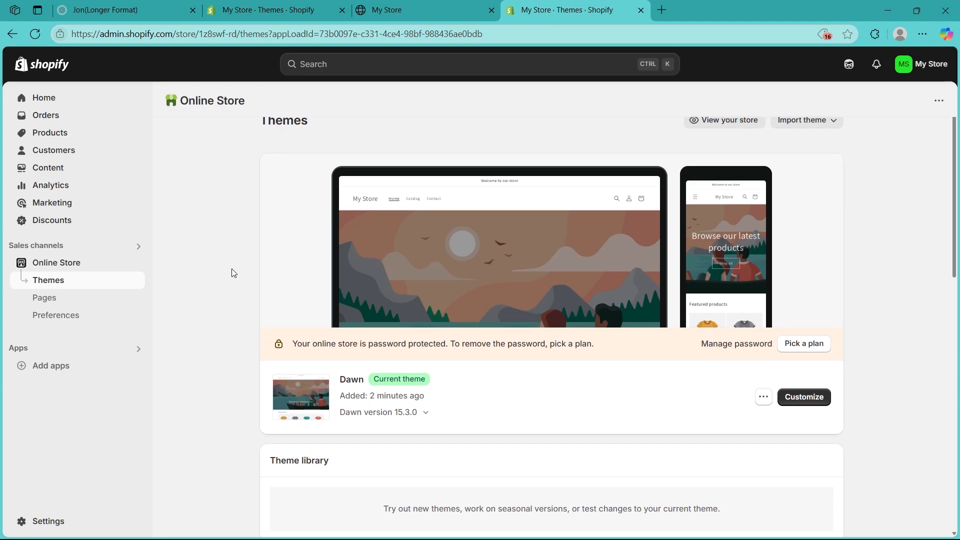
pyautogui.click(49, 521)
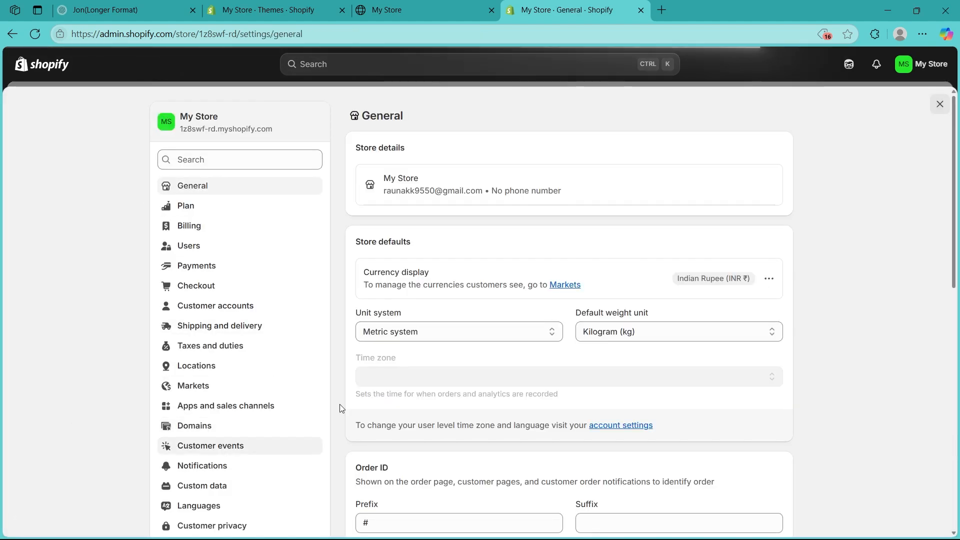
pyautogui.scroll(-1, 78, 341)
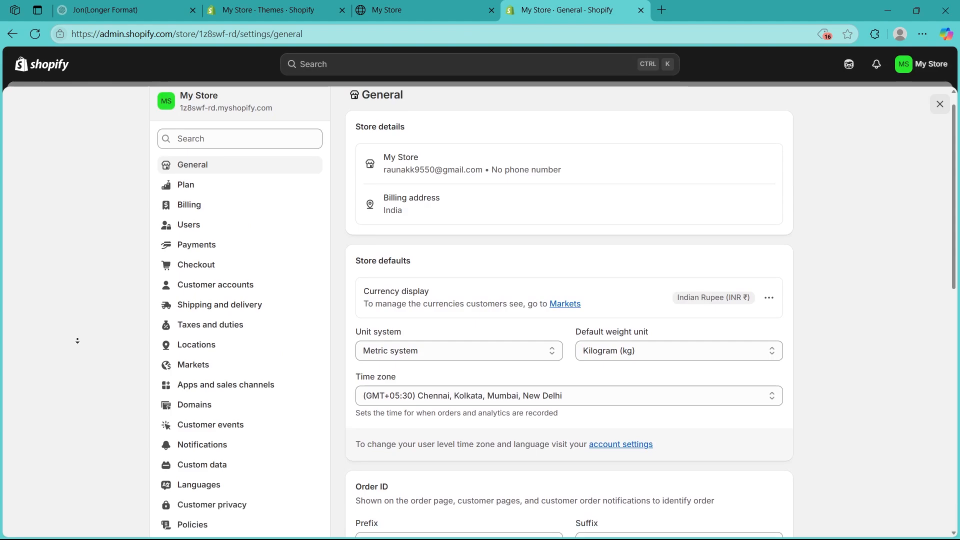
pyautogui.scroll(-3, 77, 340)
pyautogui.scroll(4, 77, 182)
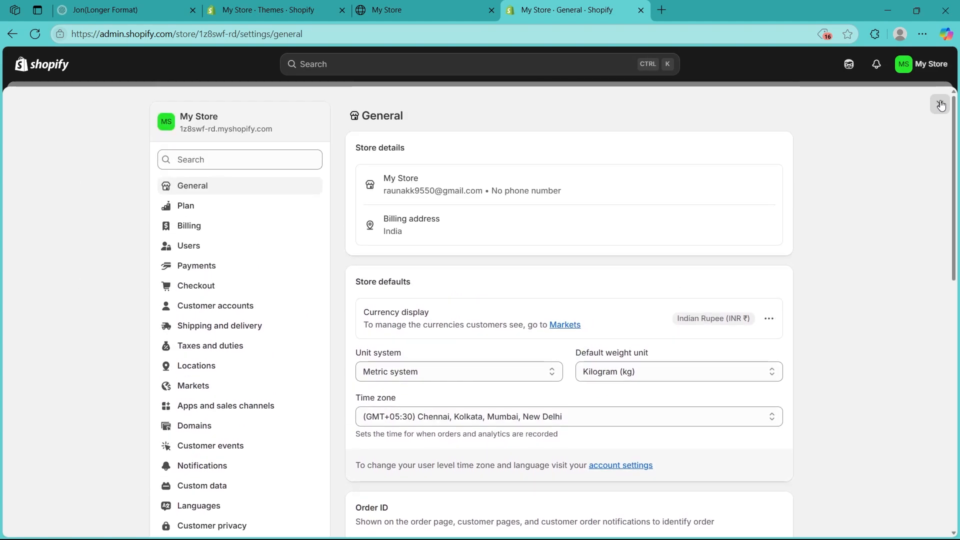
pyautogui.click(940, 104)
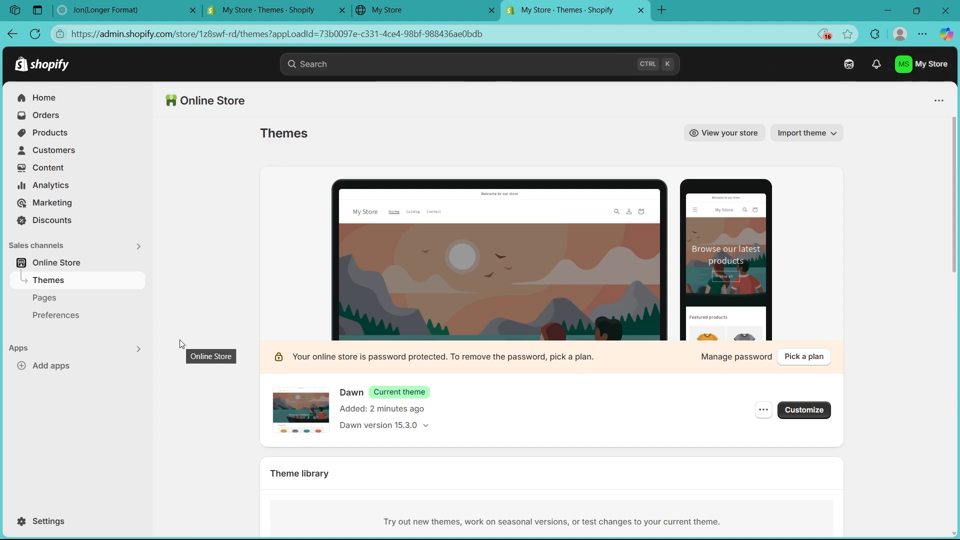
pyautogui.click(68, 135)
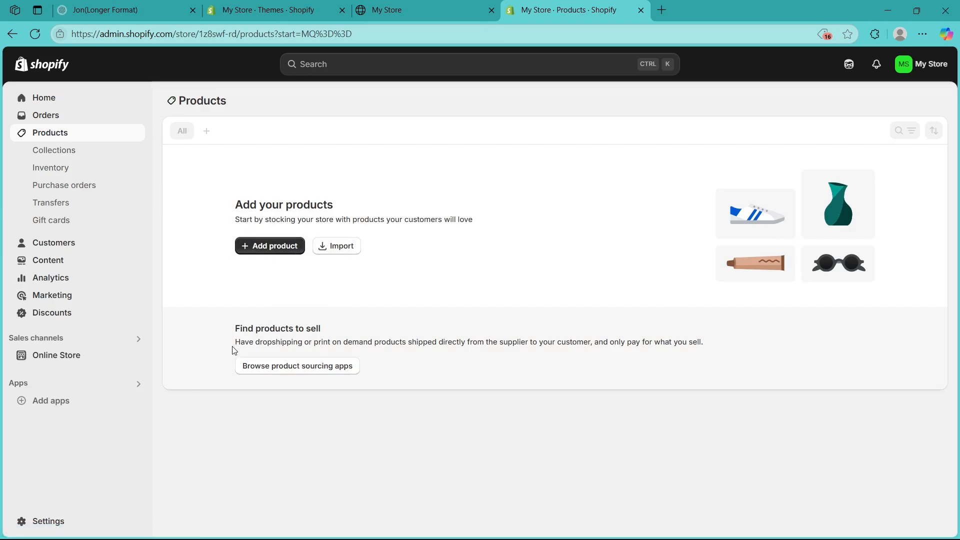
# Step: Start a new product and put the cursor in its empty Title field
pyautogui.click(256, 253)
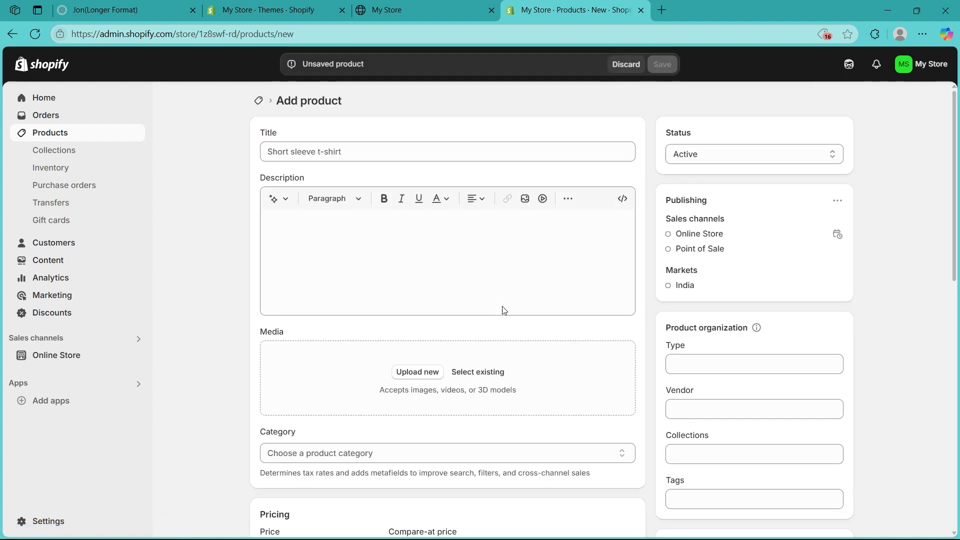
pyautogui.click(306, 145)
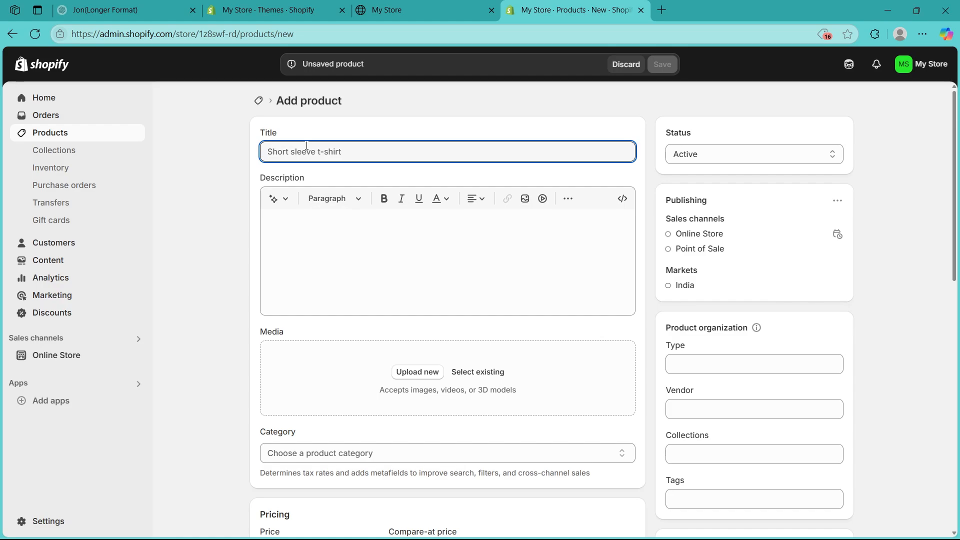
# Step: Title the product 'Trendy Shoes' and begin the description
pyautogui.write('Trendy Shoes')
pyautogui.click(313, 216)
pyautogui.click(296, 221)
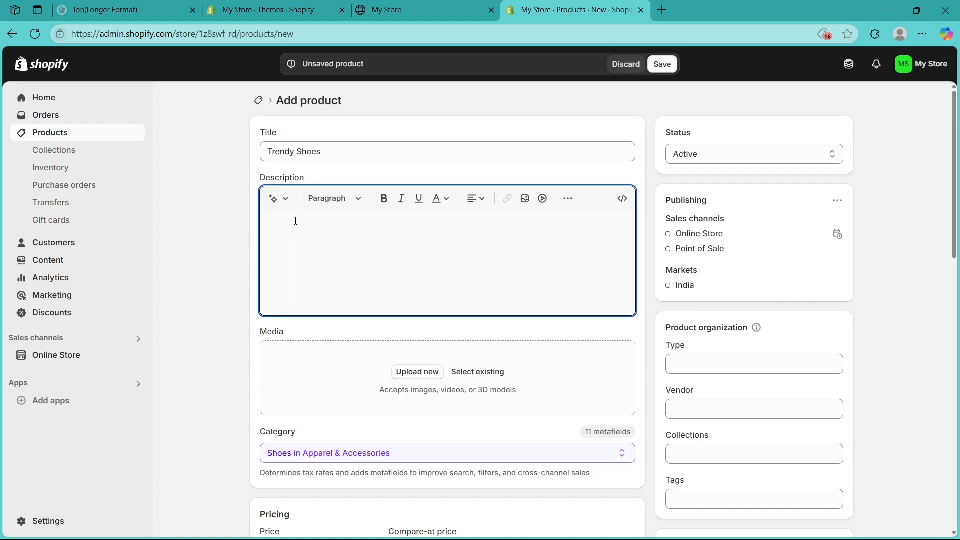
pyautogui.write('O')
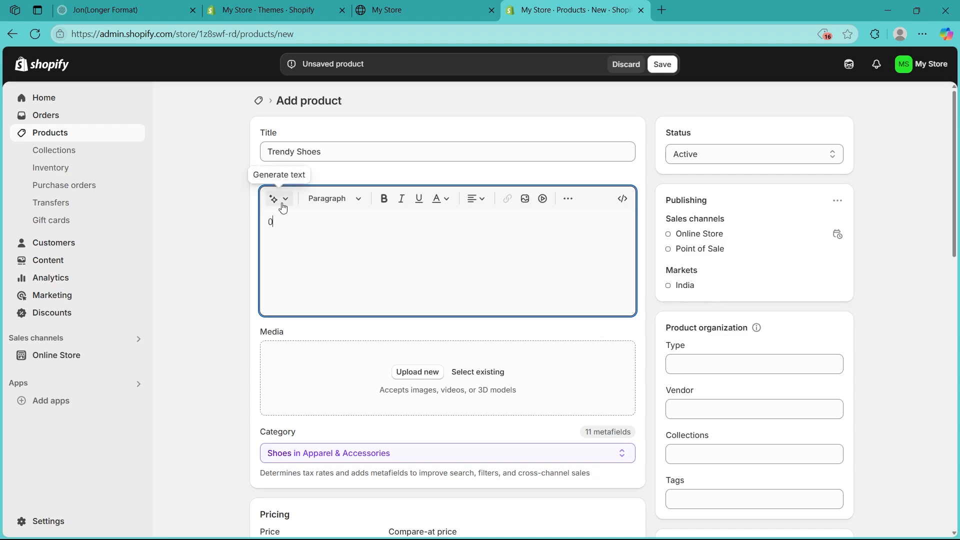
# Step: Generate an Expert-tone AI description from 'Trendy Shoes' keywords, regenerate once, and keep it
pyautogui.click(286, 201)
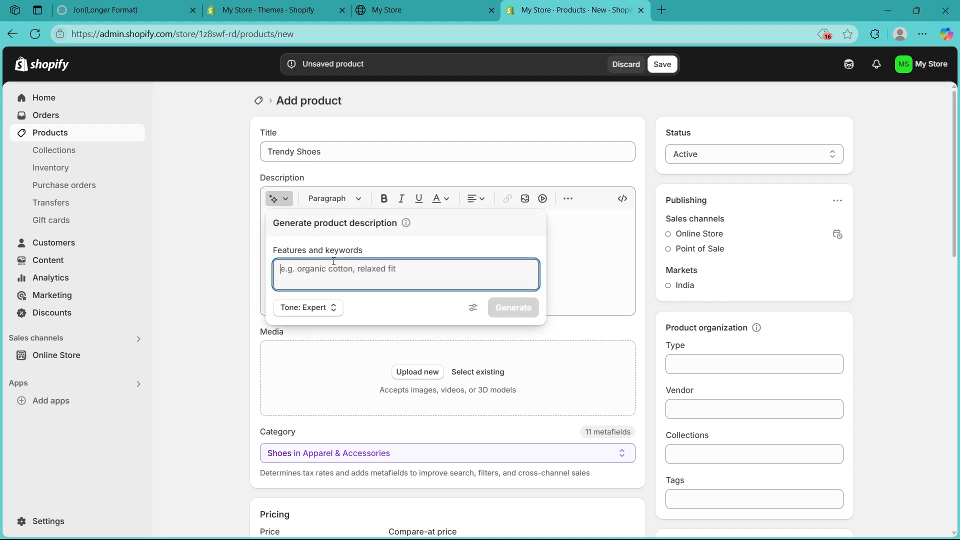
pyautogui.write('Trendy Shoes')
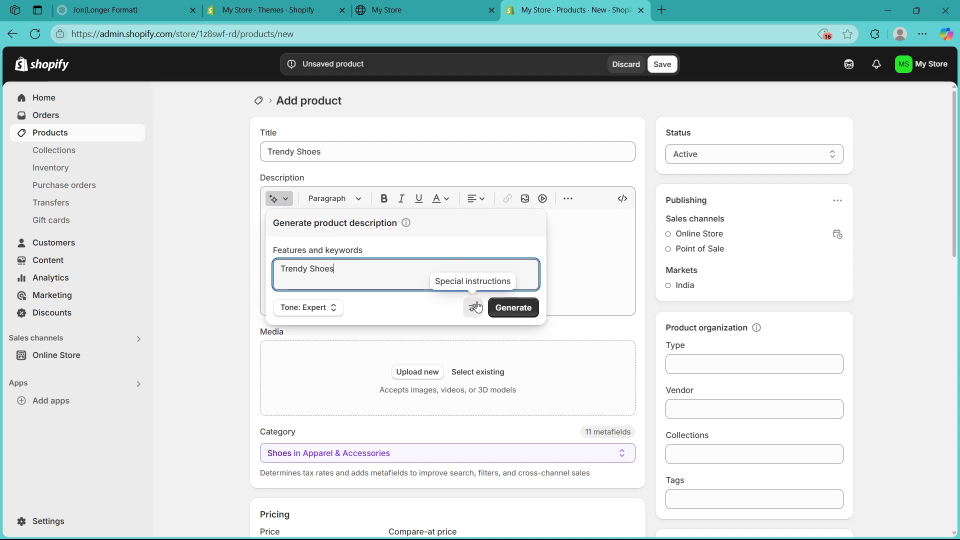
pyautogui.click(332, 310)
pyautogui.click(390, 311)
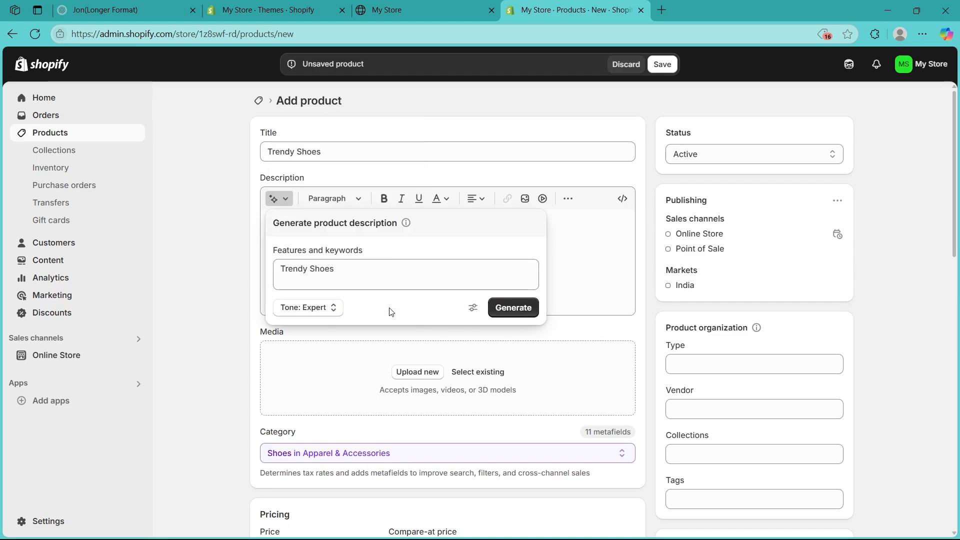
pyautogui.click(509, 310)
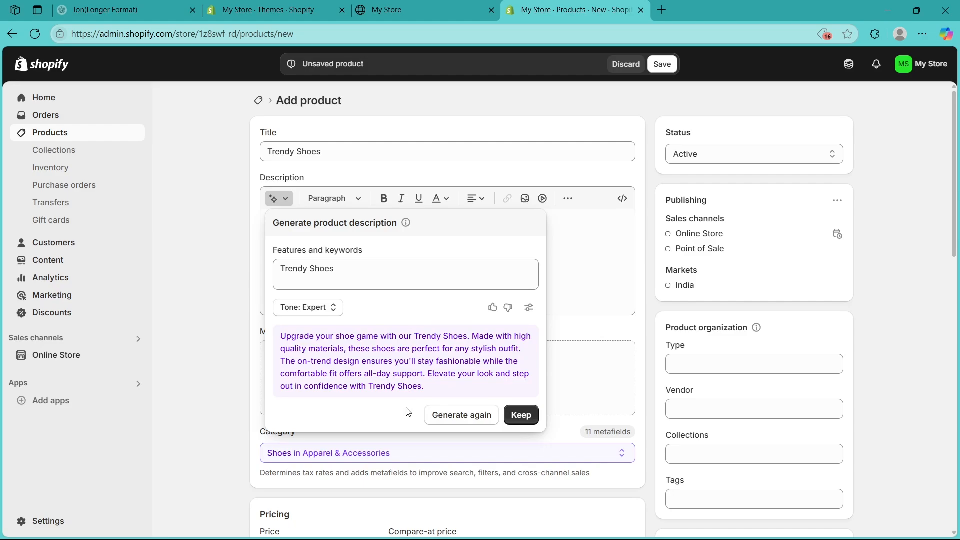
pyautogui.click(444, 419)
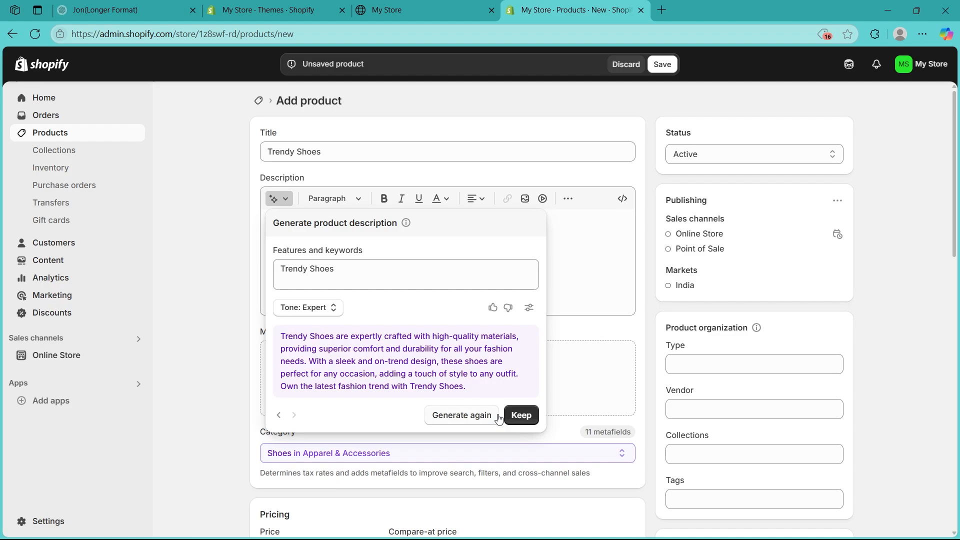
pyautogui.click(531, 422)
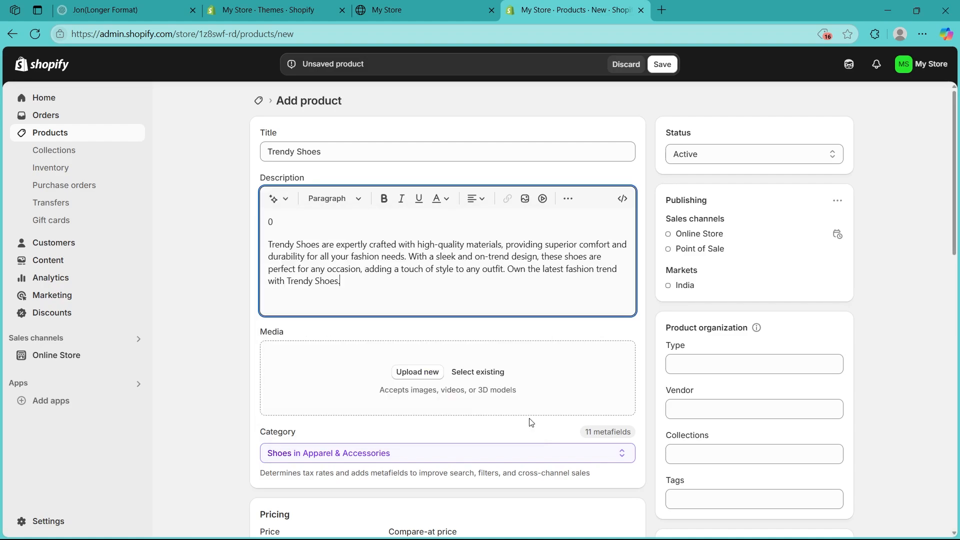
# Step: Delete the stray 0 line above the generated description
pyautogui.moveTo(279, 229); pyautogui.dragTo(250, 227)
pyautogui.click(287, 229)
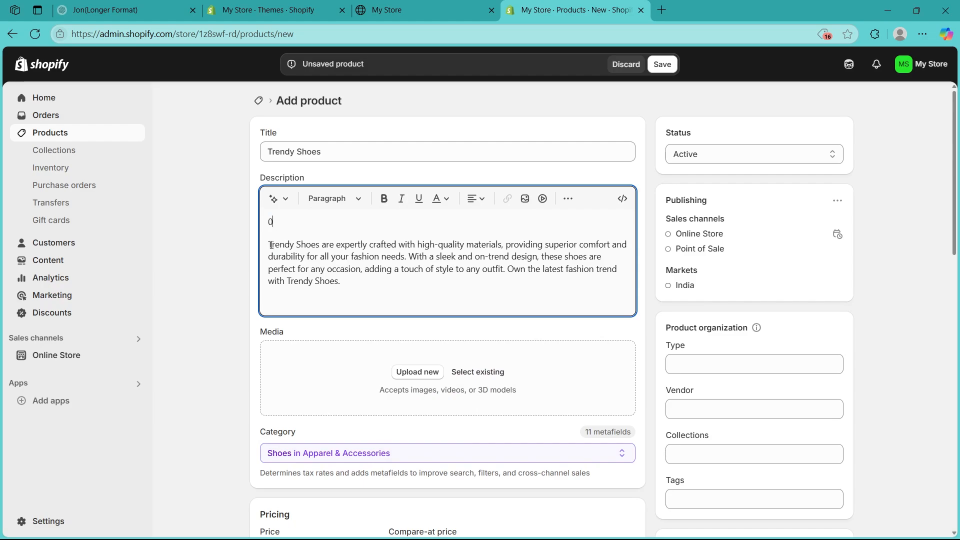
pyautogui.press('BackSpace')
pyautogui.press('BackSpace')
pyautogui.middleClick(194, 225)
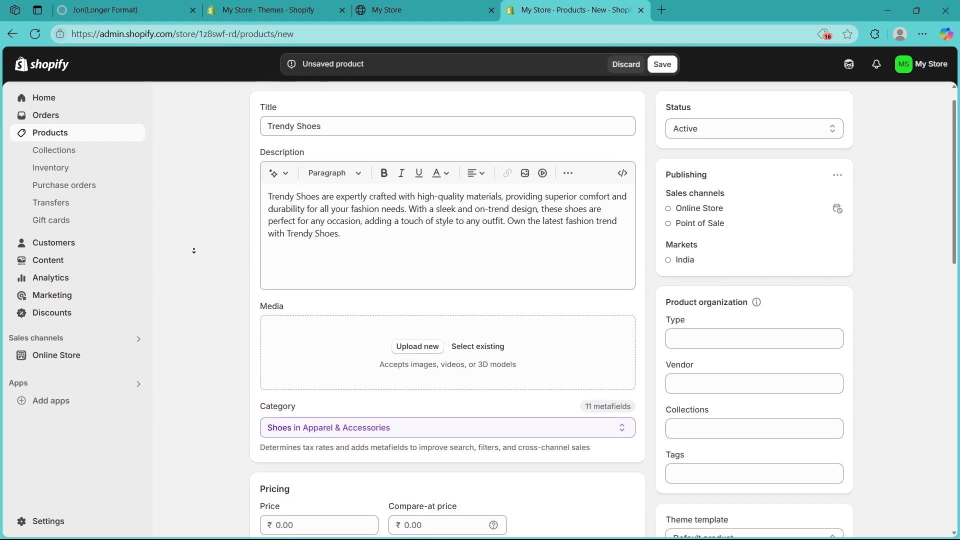
# Step: Upload both DALL-E sneaker images from Downloads to the product's Media
pyautogui.middleClick(196, 256)
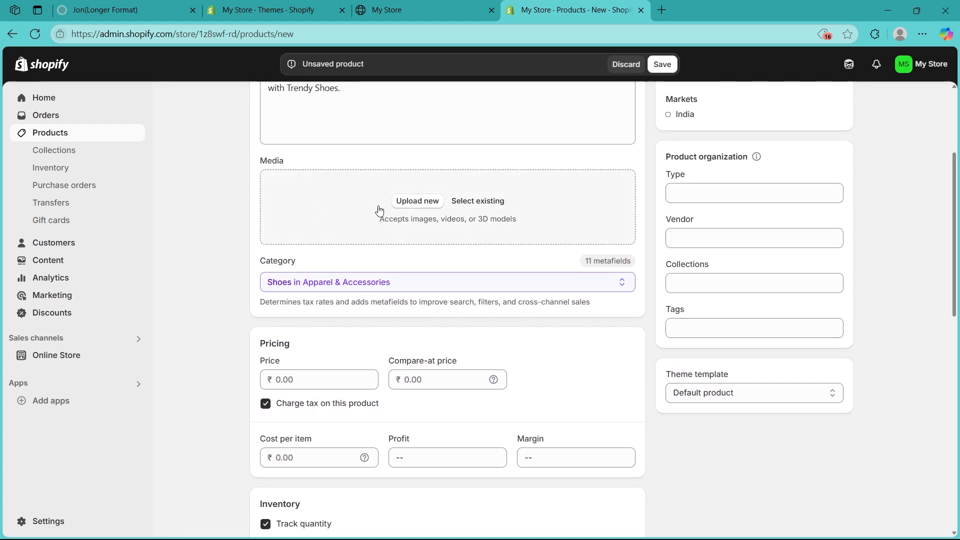
pyautogui.click(417, 200)
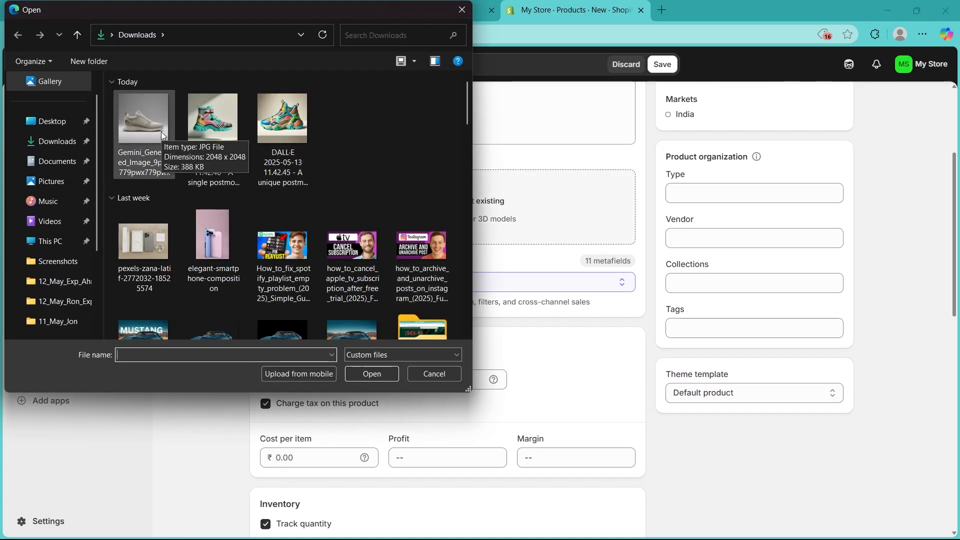
pyautogui.click(223, 113)
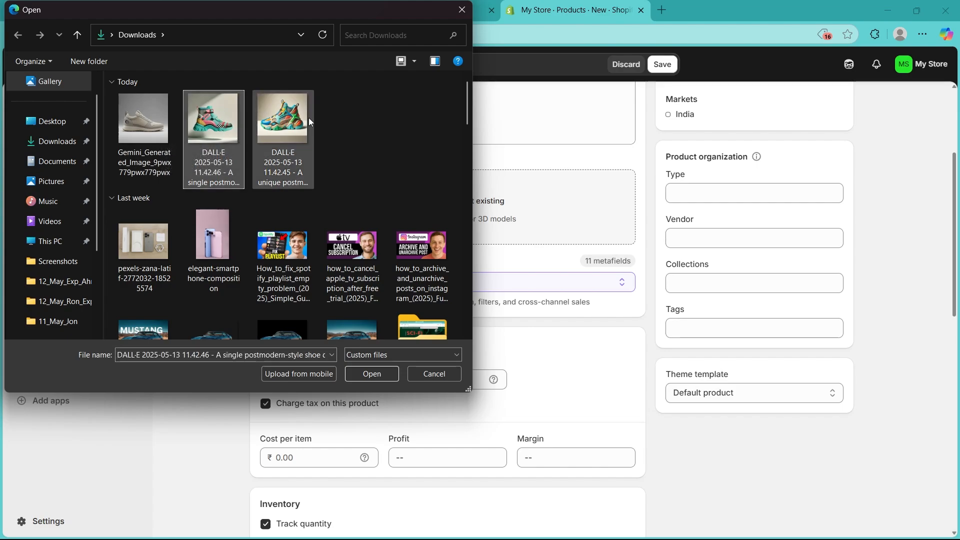
pyautogui.click(282, 120)
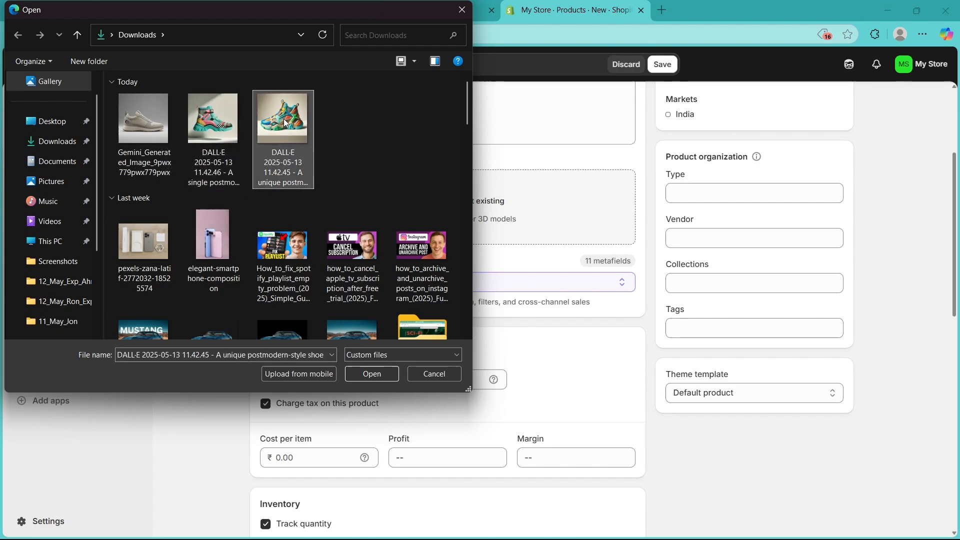
pyautogui.keyDown('ctrl'); pyautogui.click(220, 129); pyautogui.keyUp('ctrl')
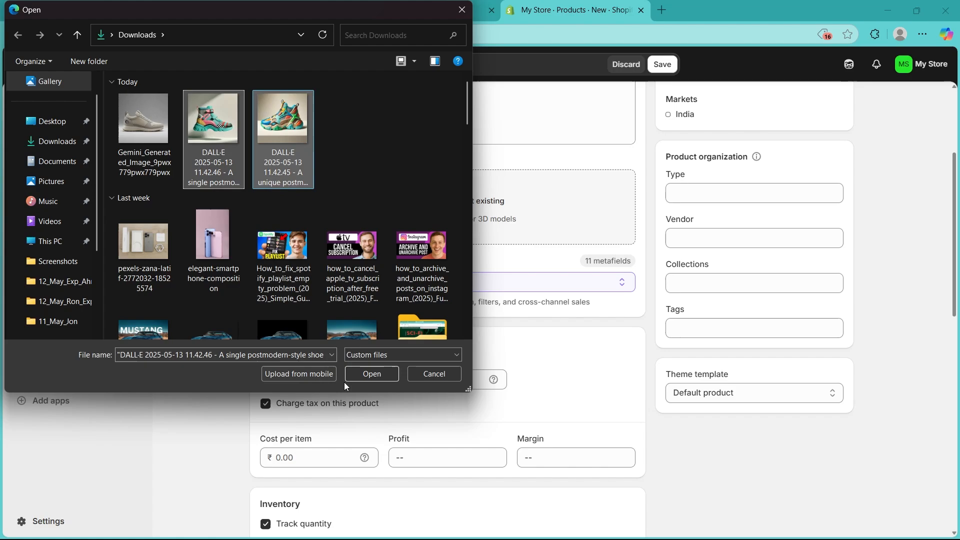
pyautogui.click(361, 373)
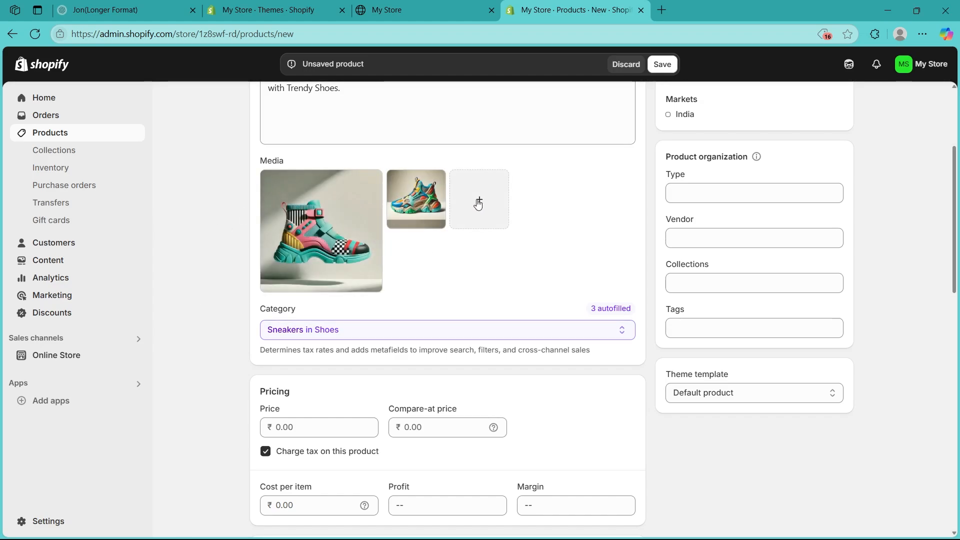
# Step: Set the price to ₹40,000.00 and the compare-at price to ₹50,000.00
pyautogui.scroll(-5, 209, 230)
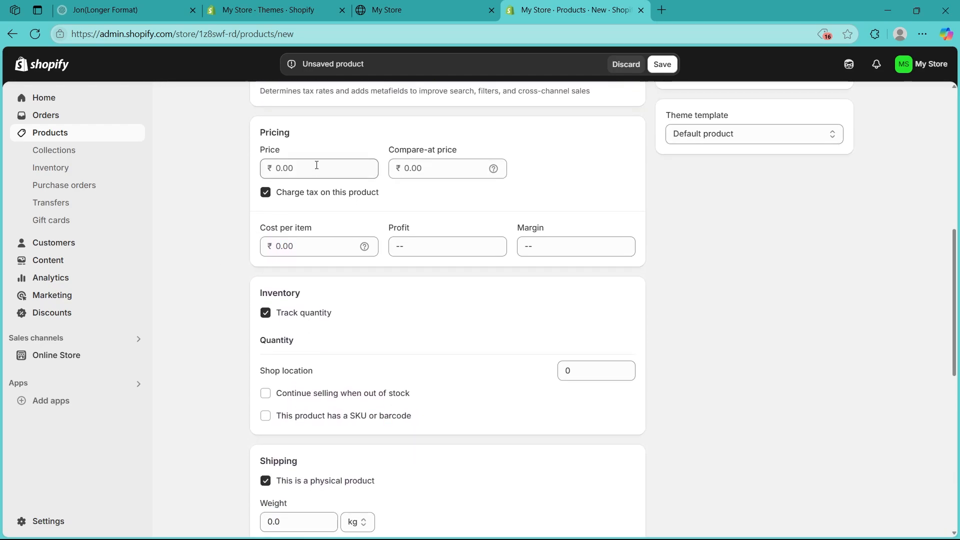
pyautogui.click(316, 165)
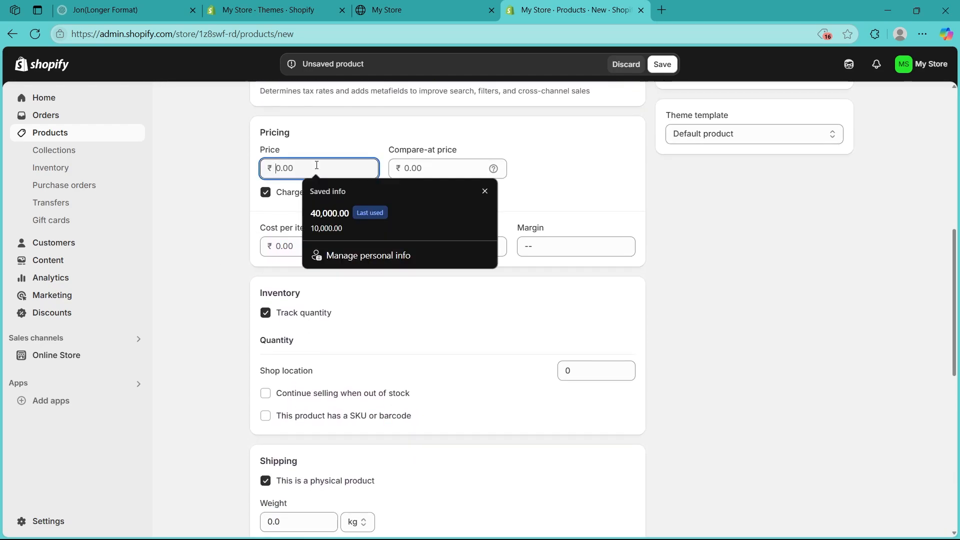
pyautogui.click(336, 211)
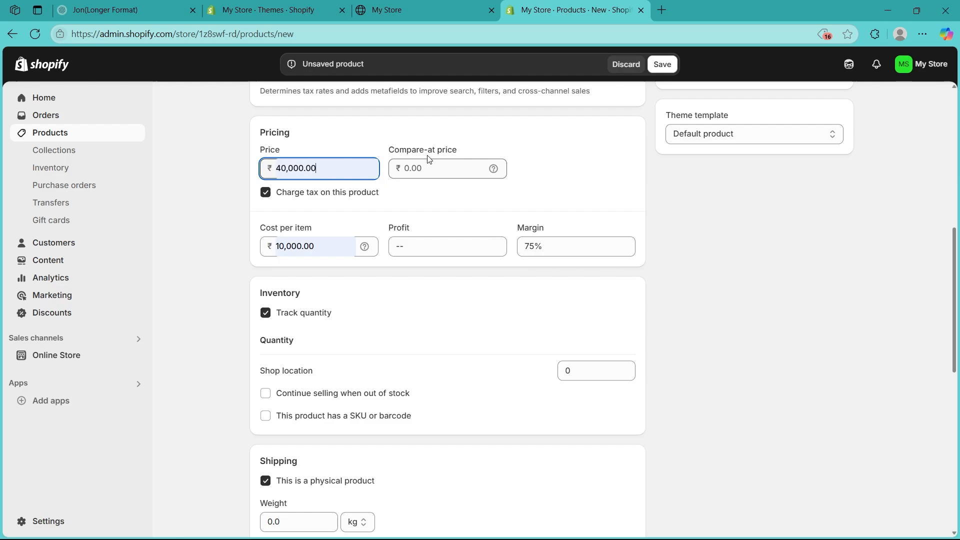
pyautogui.moveTo(497, 169)
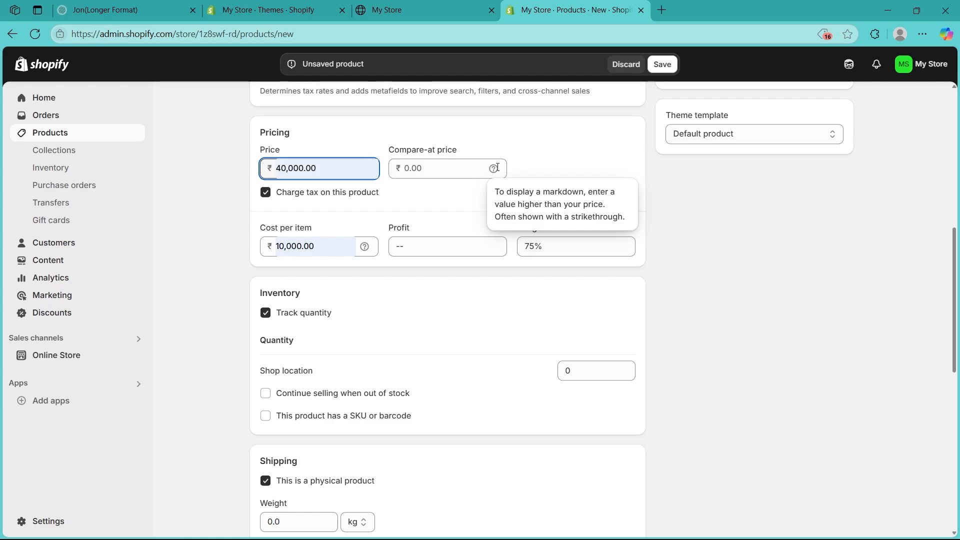
pyautogui.click(437, 165)
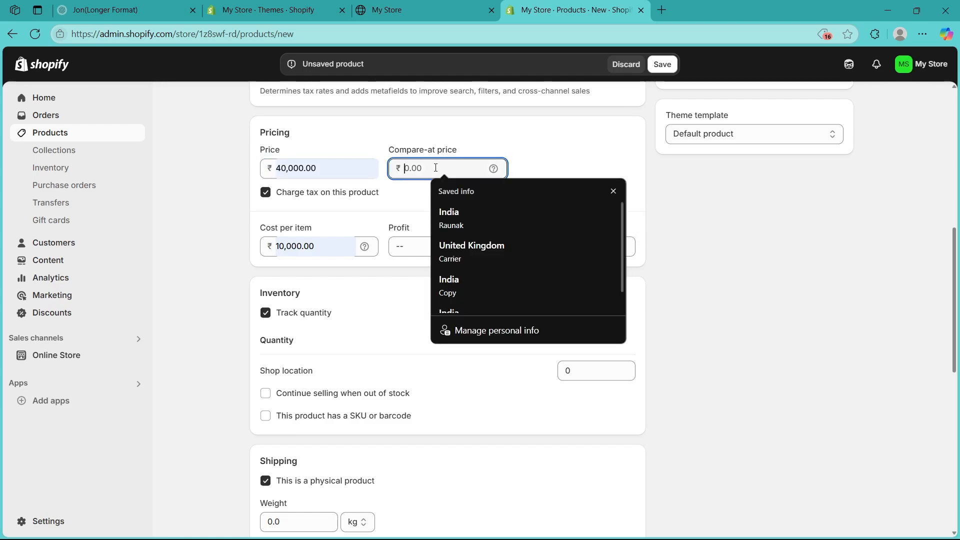
pyautogui.write('50000')
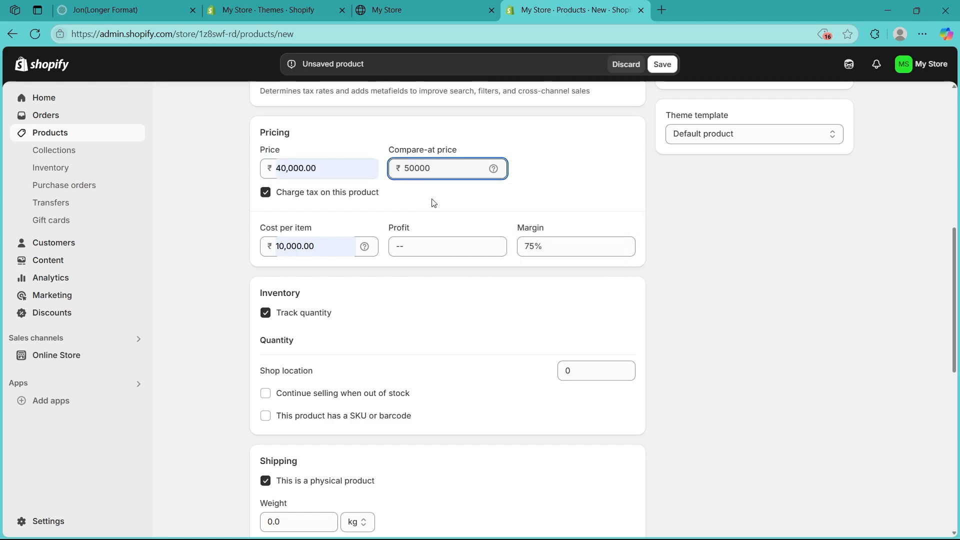
pyautogui.click(434, 203)
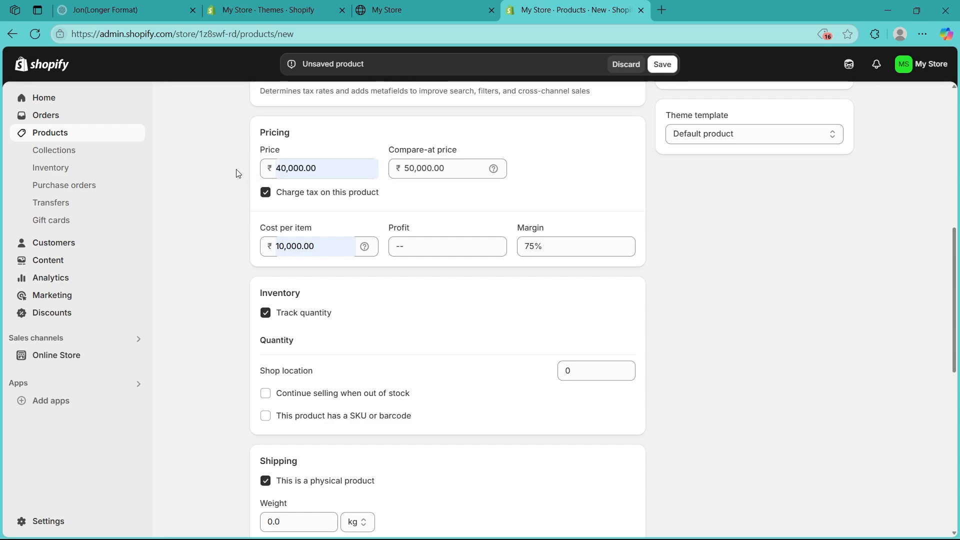
# Step: Check the ₹10,000 cost per item, ₹30,000 profit and 75% margin
pyautogui.scroll(-1, 300, 184)
pyautogui.click(318, 180)
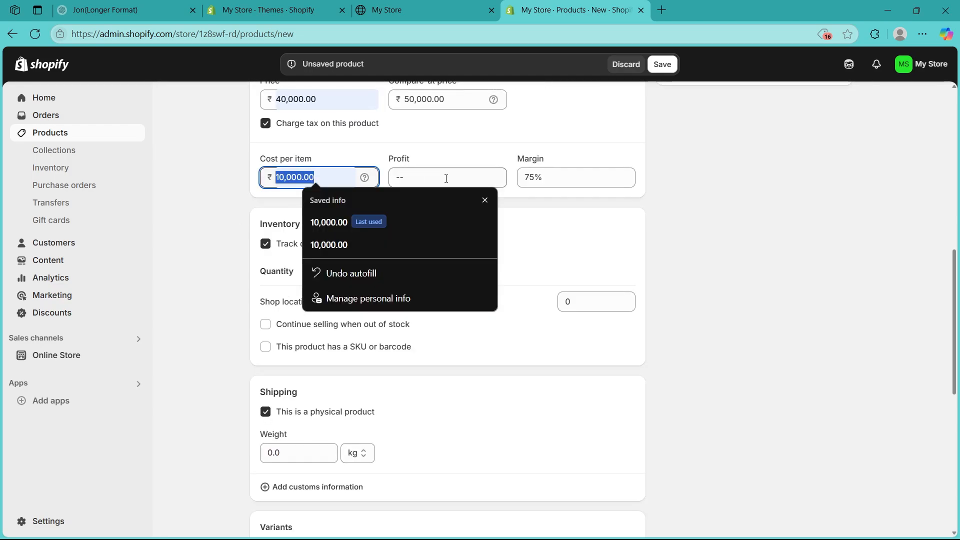
pyautogui.click(446, 178)
pyautogui.click(339, 105)
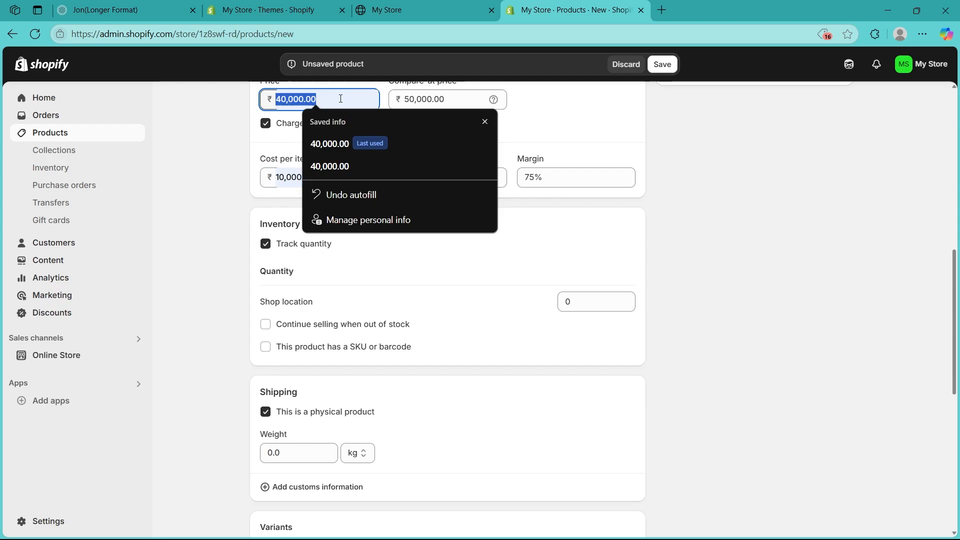
pyautogui.scroll(-1, 342, 116)
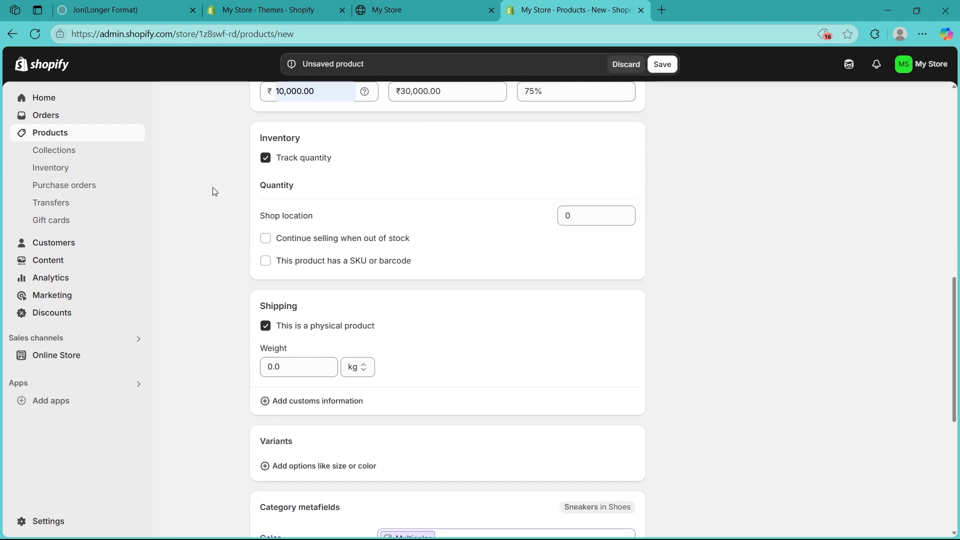
# Step: Keep quantity tracking on and allow Trendy Shoes to sell when out of stock
pyautogui.scroll(-1, 220, 207)
pyautogui.click(265, 146)
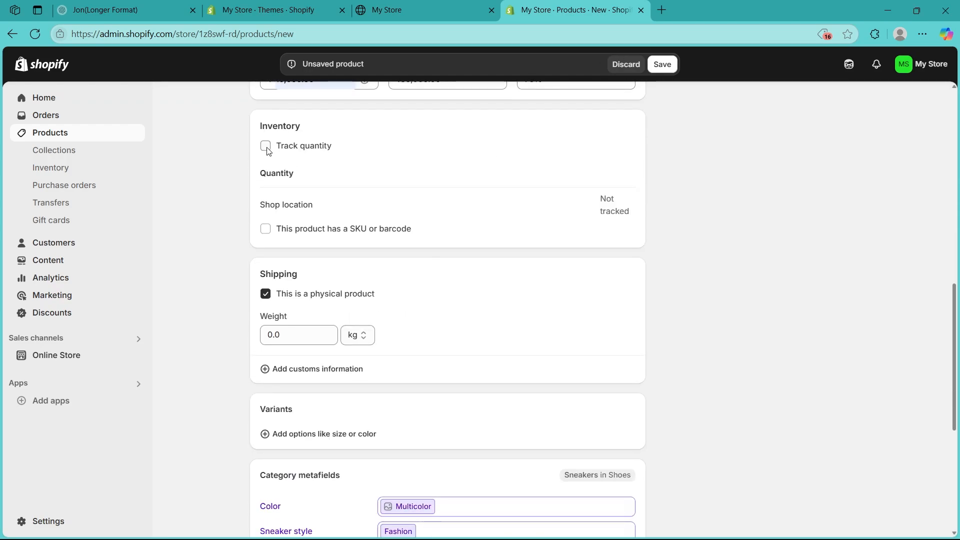
pyautogui.click(266, 147)
pyautogui.scroll(-1, 225, 145)
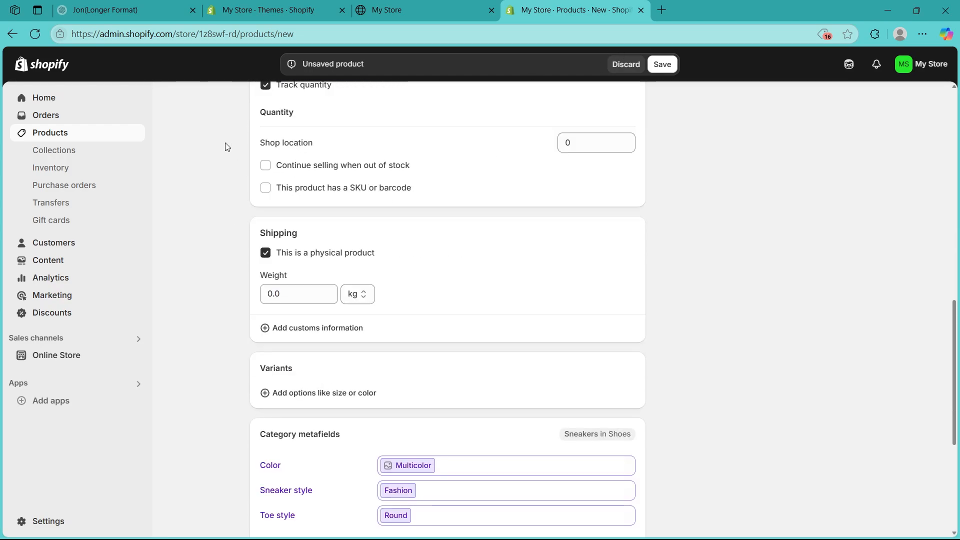
pyautogui.click(266, 166)
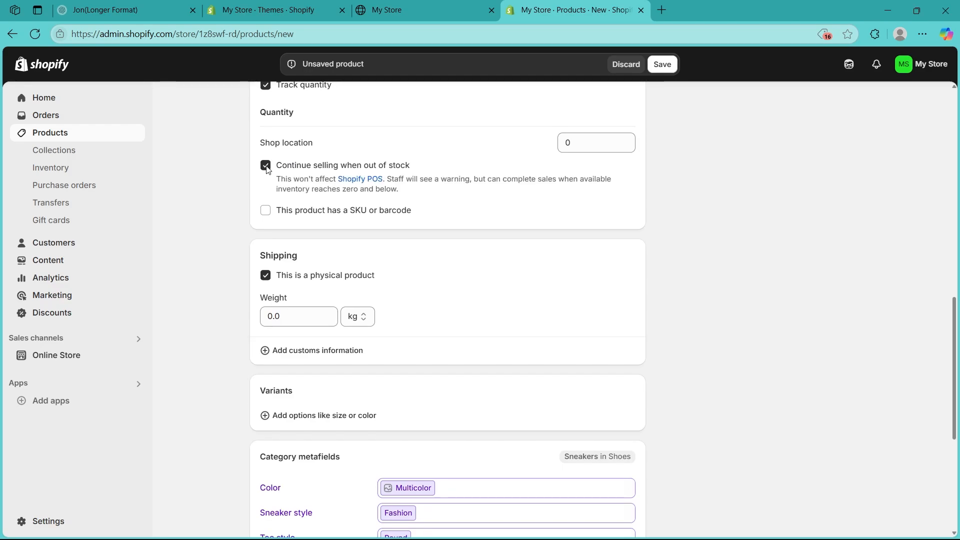
# Step: Set the product's shipping weight to 2.0 kg
pyautogui.scroll(-2, 272, 214)
pyautogui.click(297, 178)
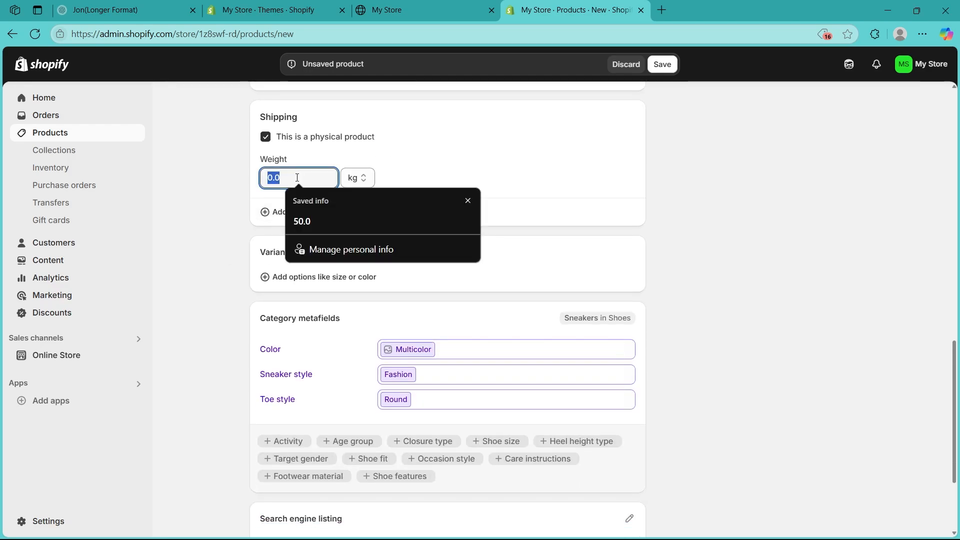
pyautogui.write('2')
pyautogui.scroll(-1, 269, 107)
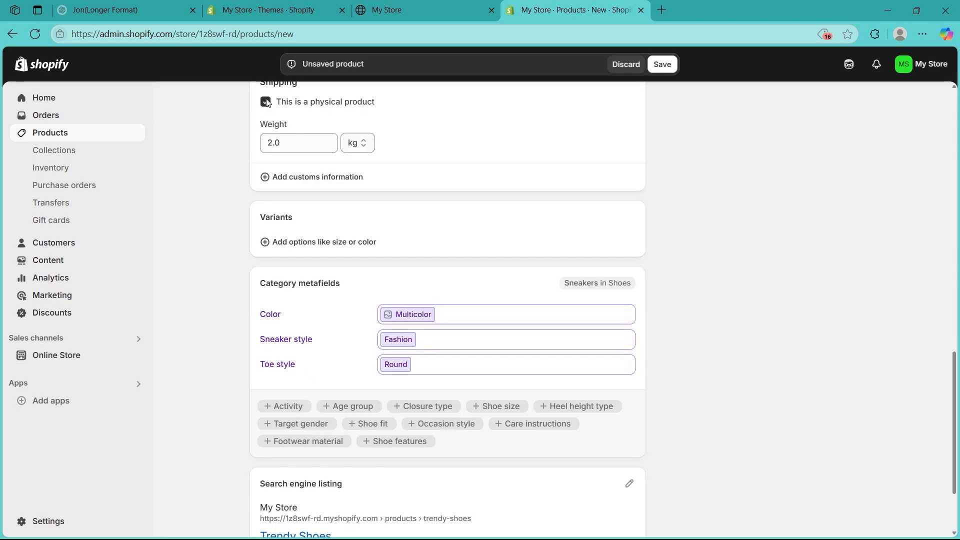
pyautogui.scroll(-1, 216, 200)
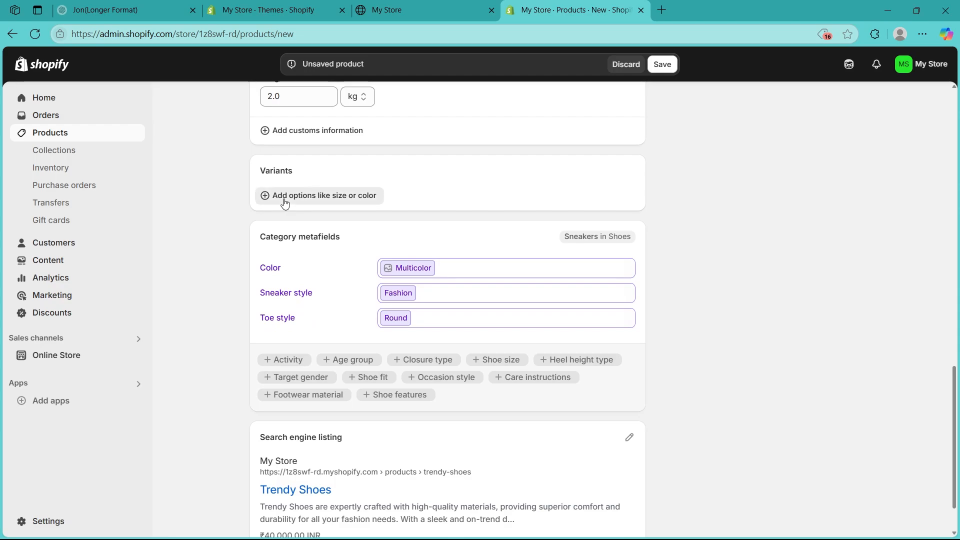
# Step: Add a Color variant option to Trendy Shoes
pyautogui.click(284, 203)
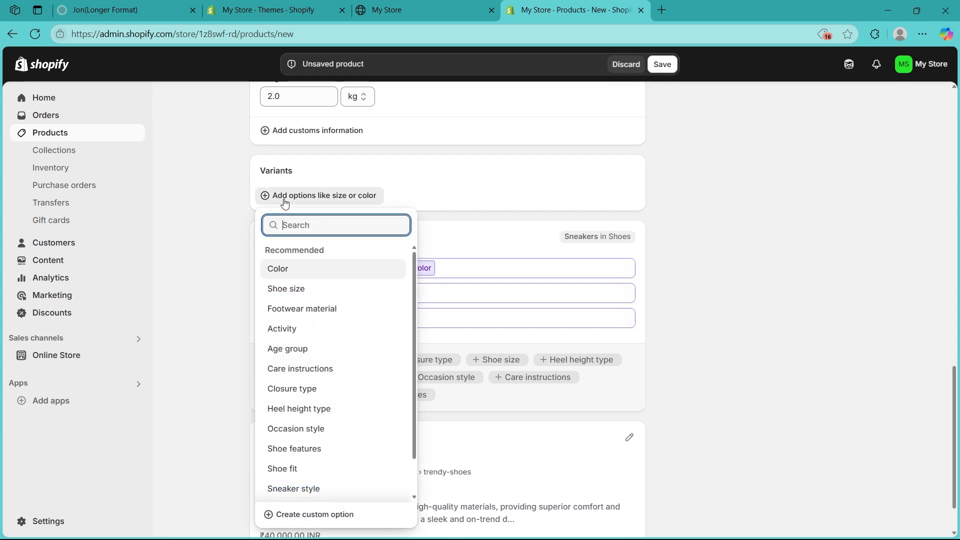
pyautogui.click(287, 270)
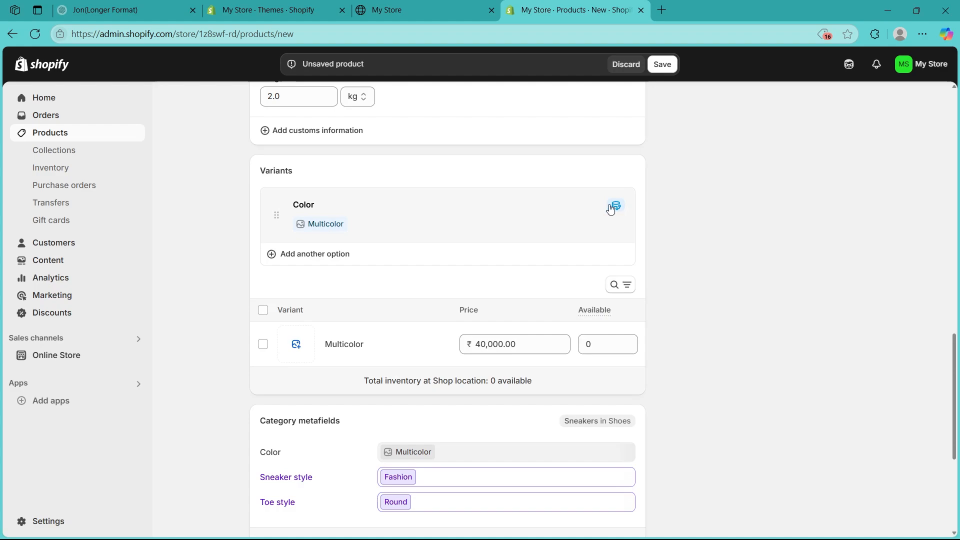
pyautogui.click(318, 253)
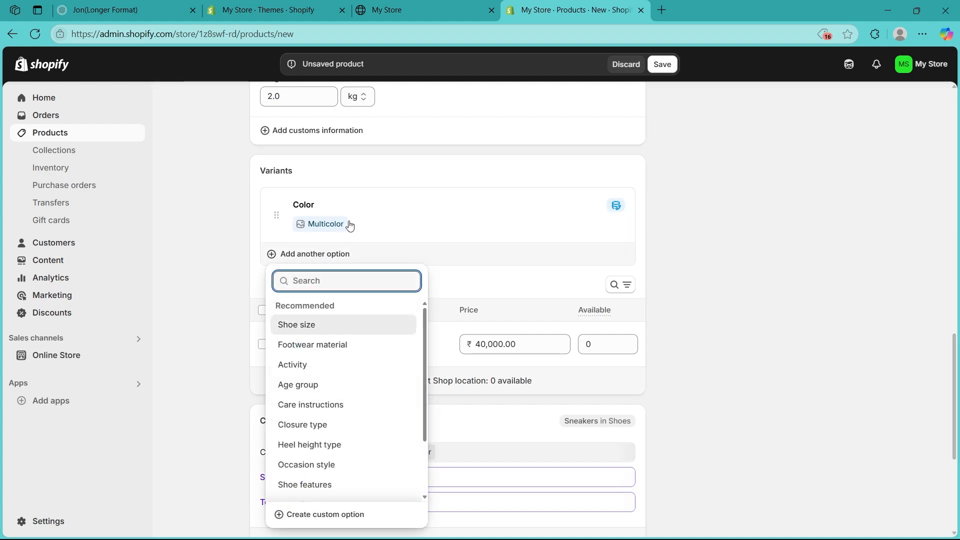
pyautogui.click(349, 225)
# Step: Add Black and Blue as colour values alongside Multicolor and finish the option
pyautogui.click(331, 266)
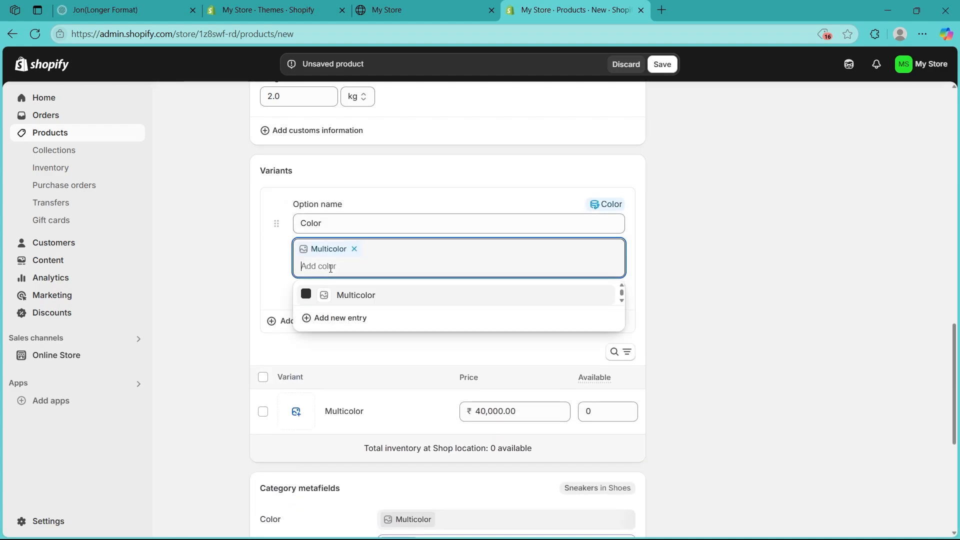
pyautogui.write('black')
pyautogui.press('Return')
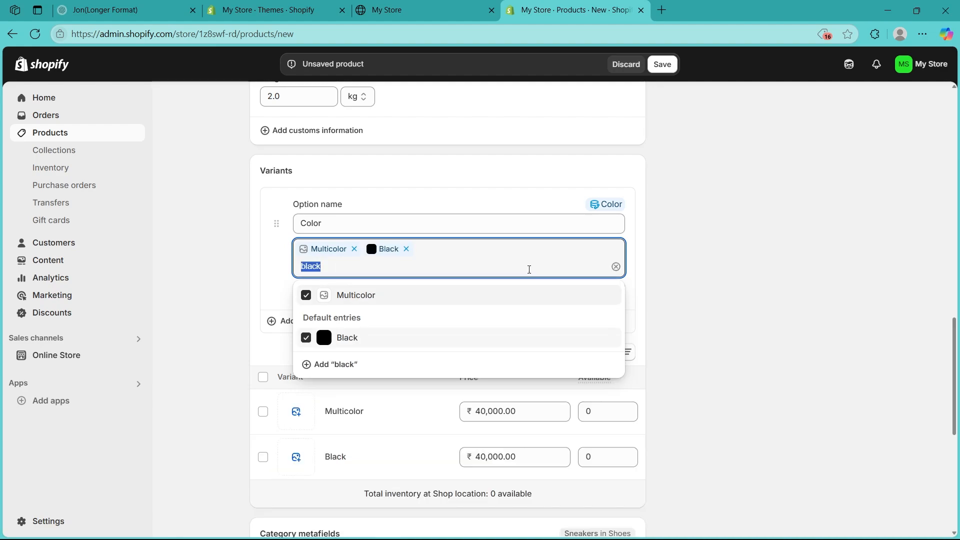
pyautogui.press('BackSpace')
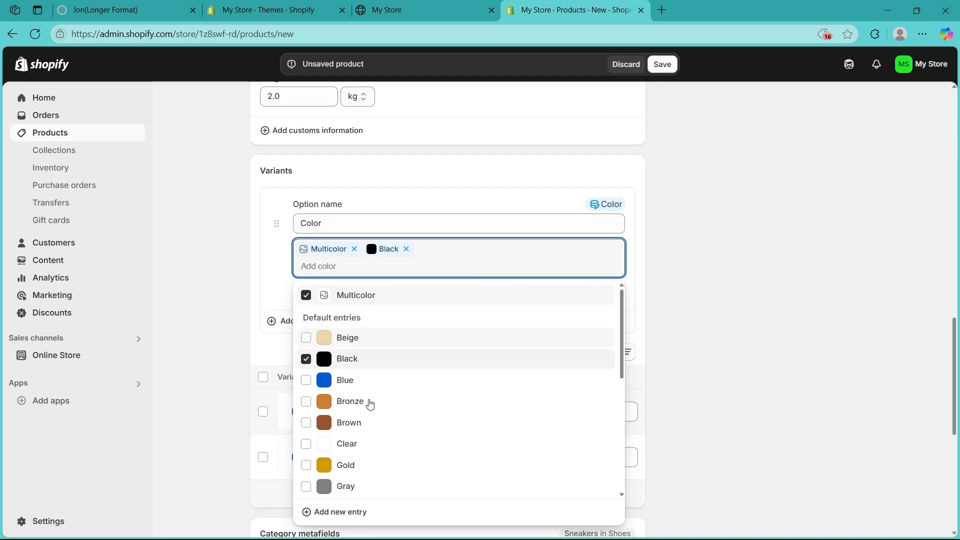
pyautogui.click(306, 380)
pyautogui.click(360, 197)
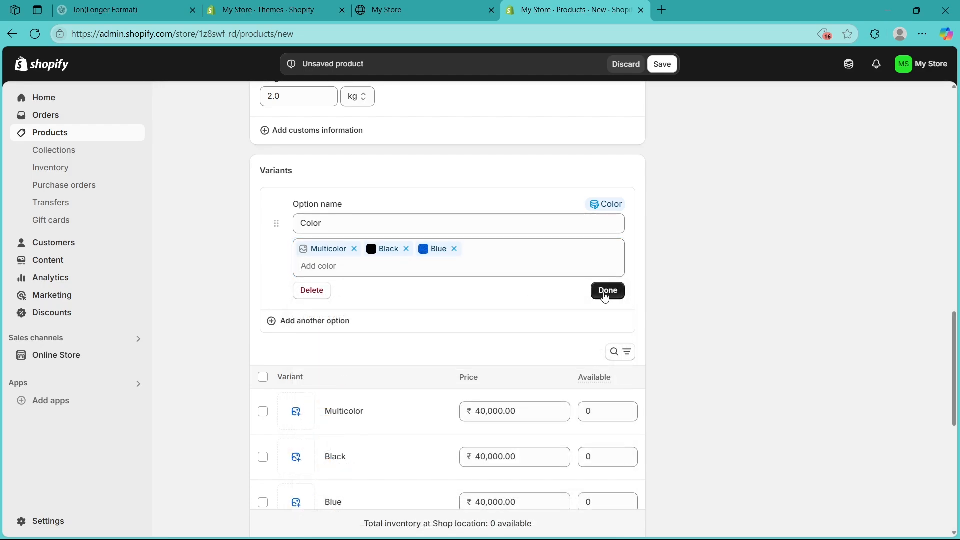
pyautogui.click(607, 293)
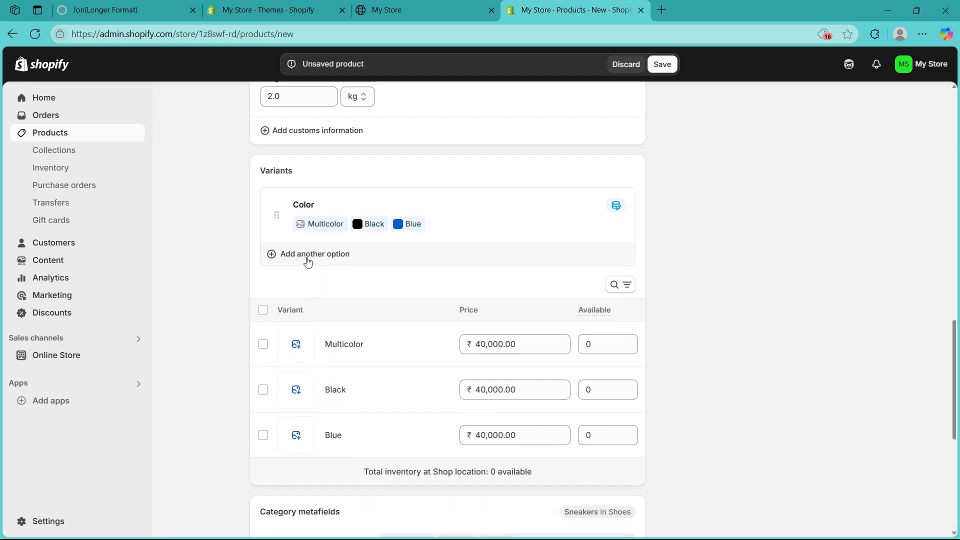
pyautogui.click(308, 255)
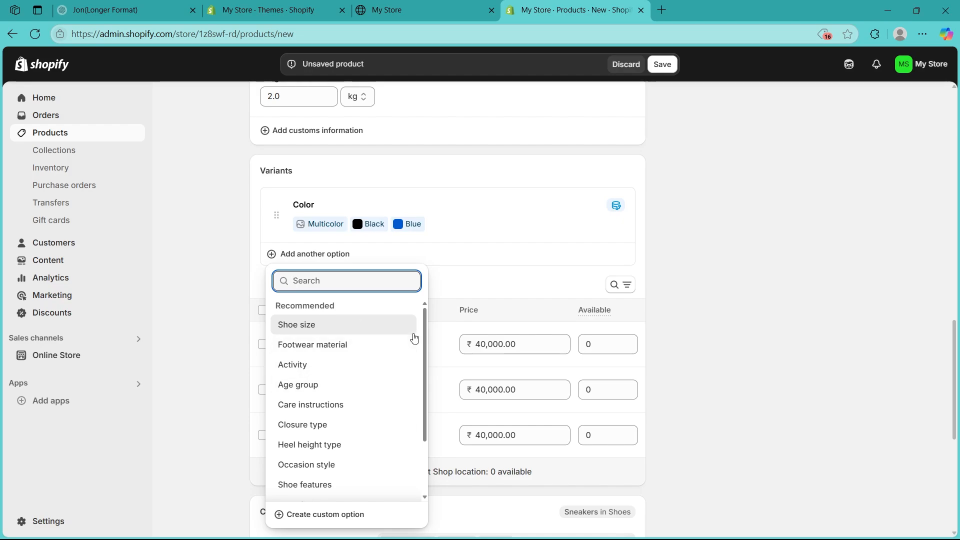
pyautogui.moveTo(425, 327); pyautogui.dragTo(420, 356)
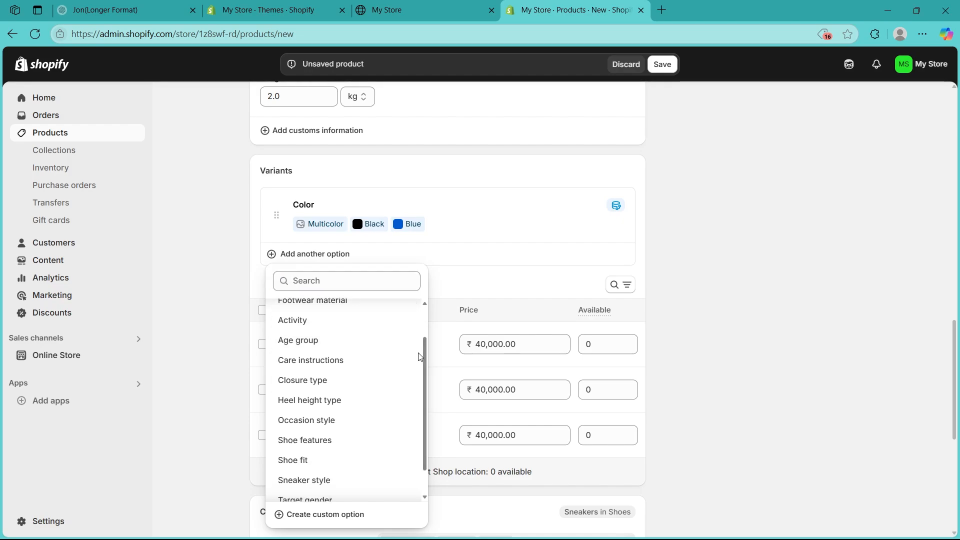
pyautogui.click(313, 523)
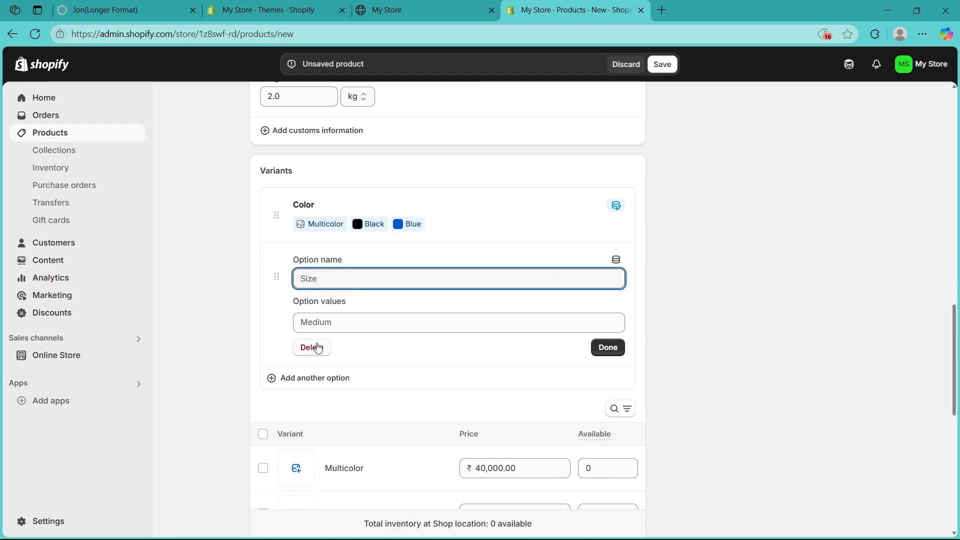
pyautogui.click(279, 319)
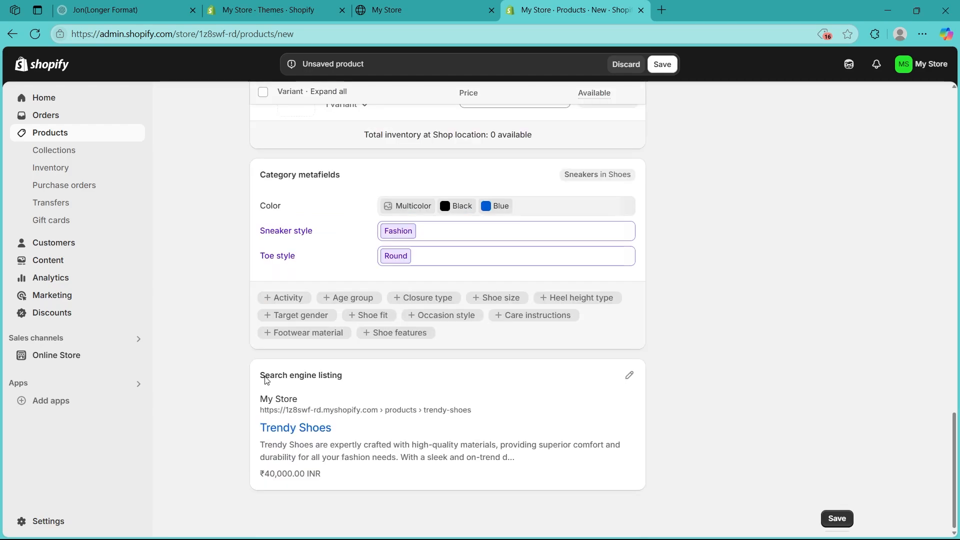
pyautogui.moveTo(257, 377); pyautogui.dragTo(356, 387)
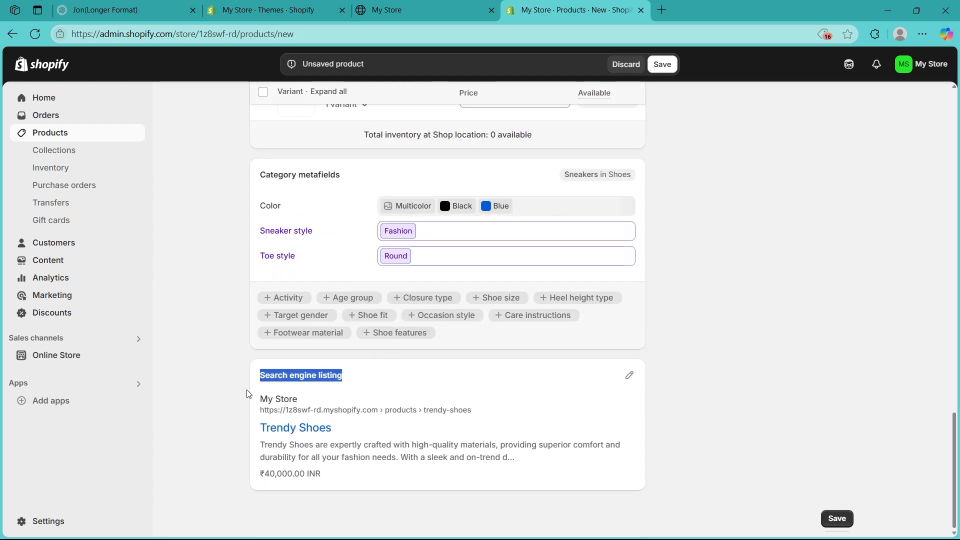
pyautogui.moveTo(249, 393); pyautogui.dragTo(376, 432)
pyautogui.moveTo(406, 444); pyautogui.dragTo(531, 460)
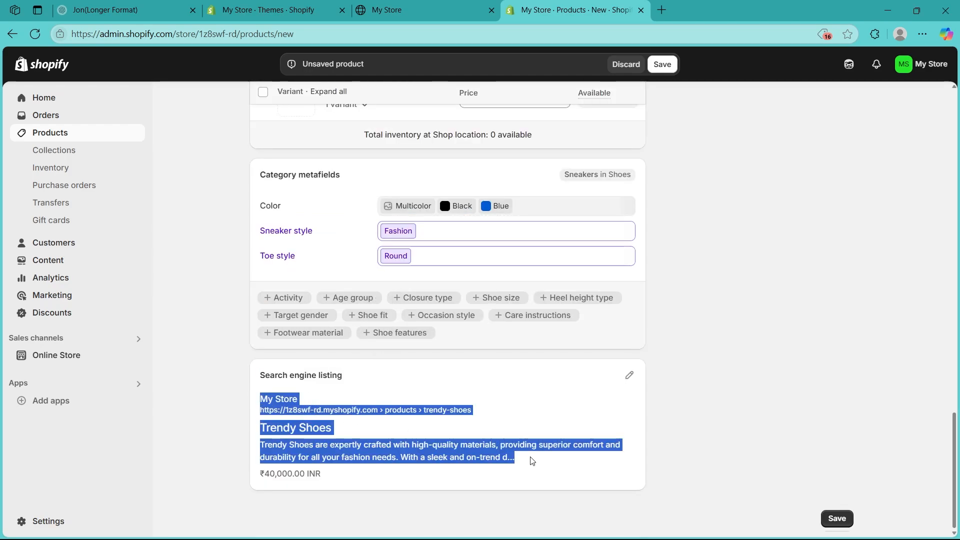
# Step: Keep Trendy Shoes' status Active and review its sales channels without changes
pyautogui.scroll(20, 201, 446)
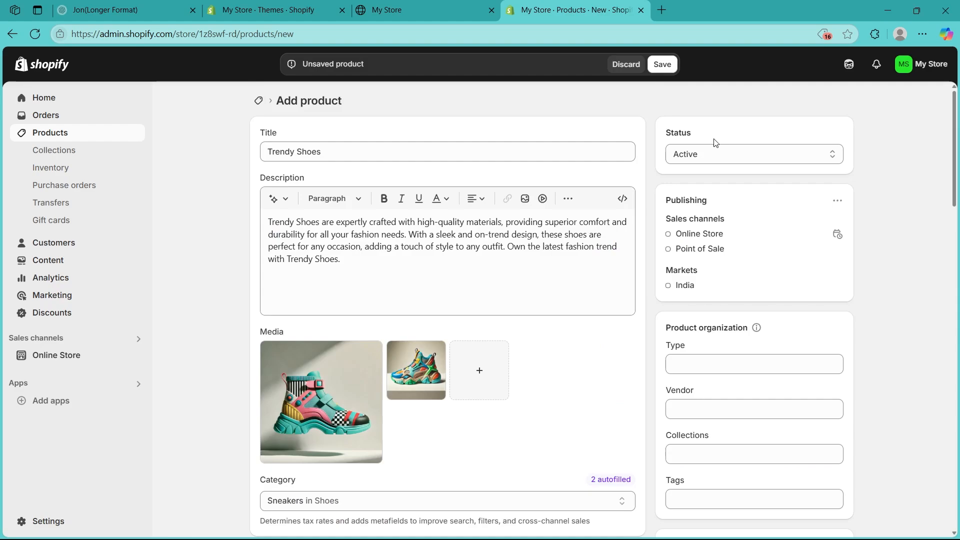
pyautogui.click(733, 156)
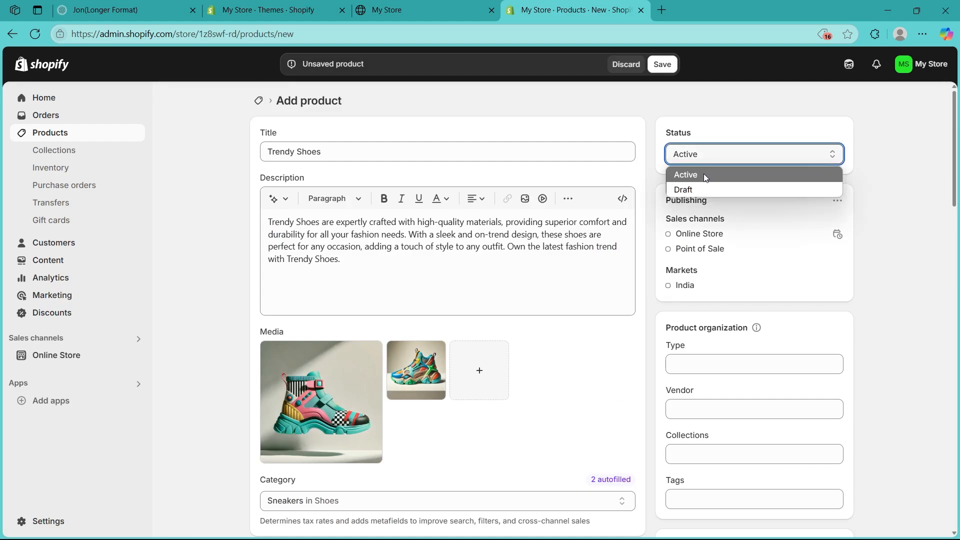
pyautogui.click(780, 142)
pyautogui.click(838, 200)
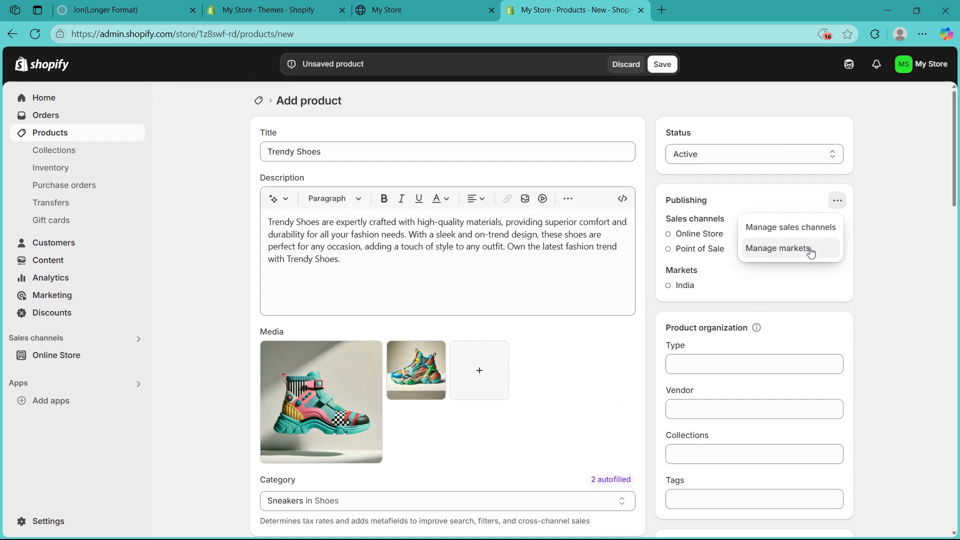
pyautogui.click(800, 249)
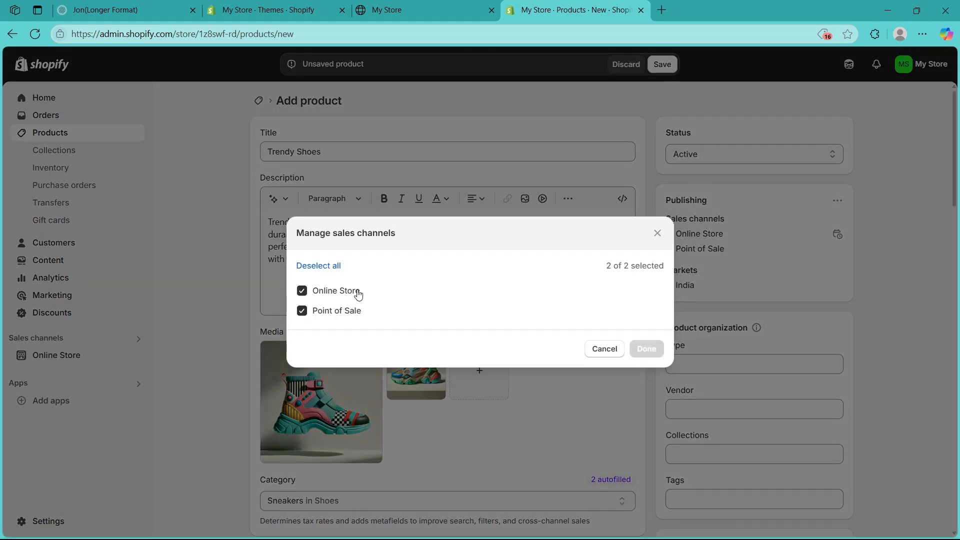
pyautogui.click(606, 349)
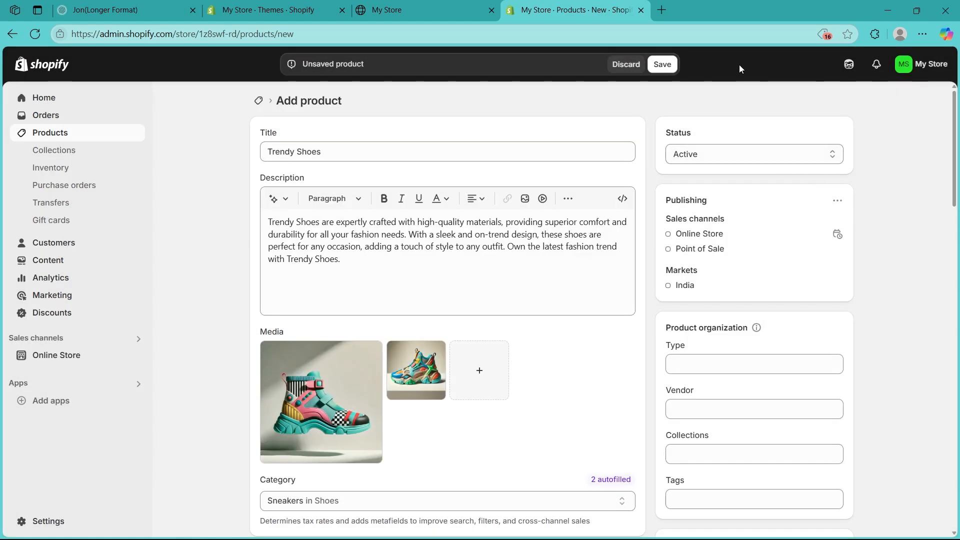
# Step: Save the Trendy Shoes product and go to the Online Store themes page
pyautogui.click(658, 65)
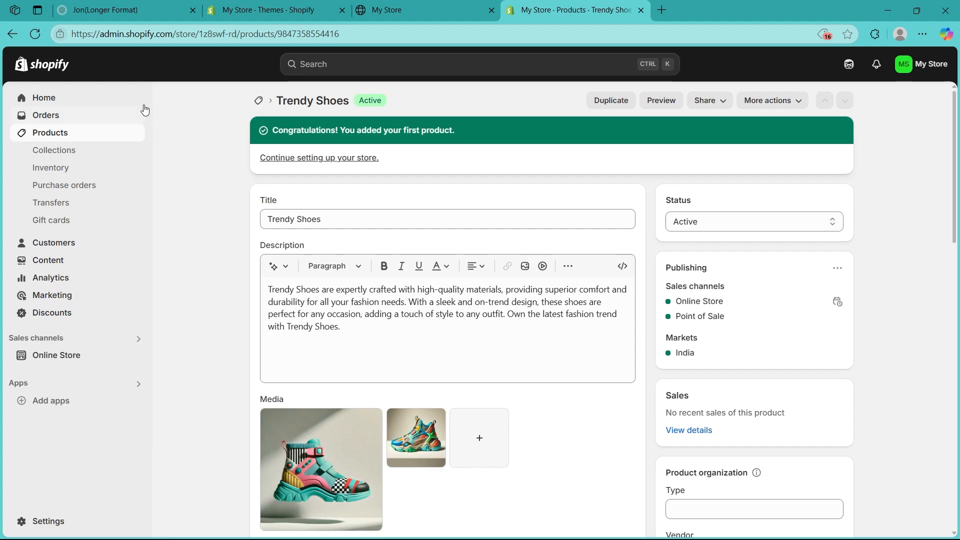
pyautogui.moveTo(458, 529)
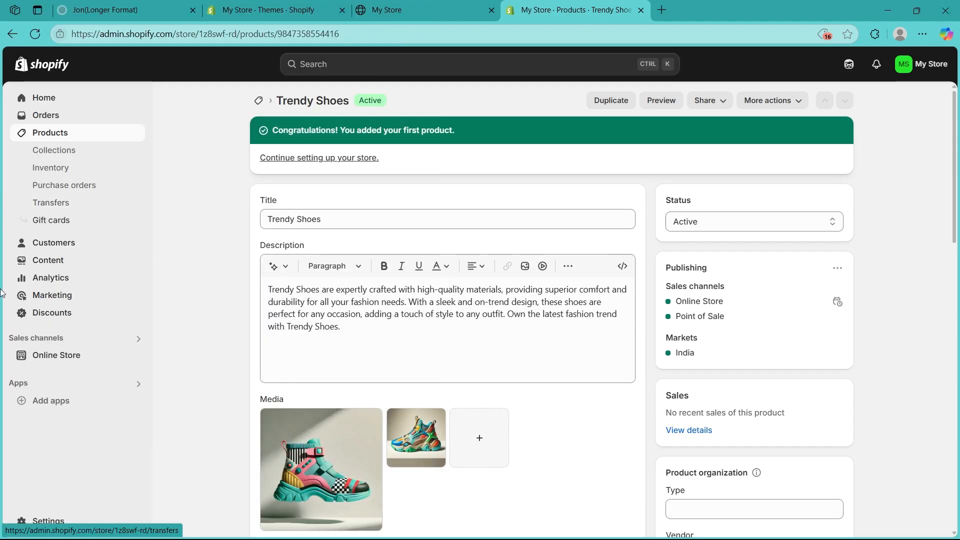
pyautogui.click(29, 354)
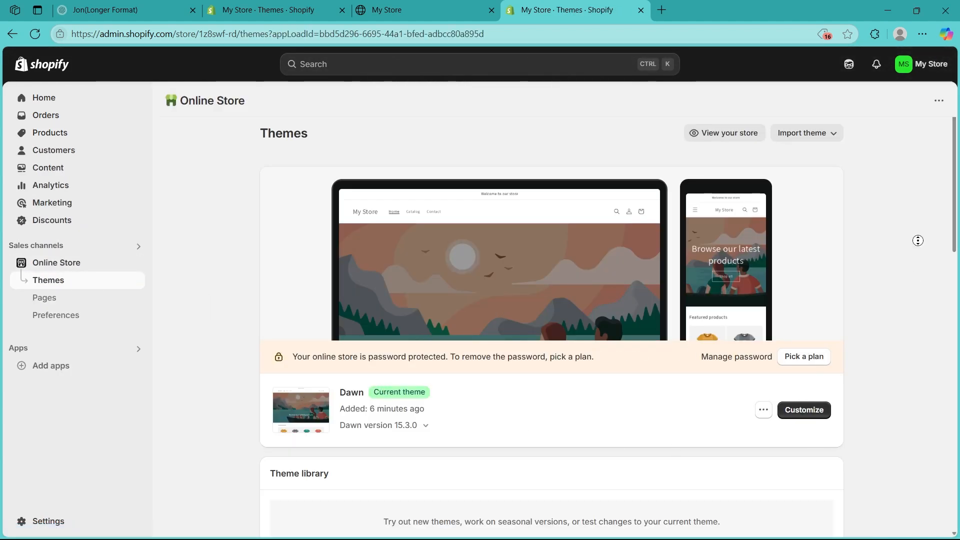
# Step: Scroll down the Themes page to the suggested themes Clarity, Flora and Rebel
pyautogui.scroll(-3, 917, 241)
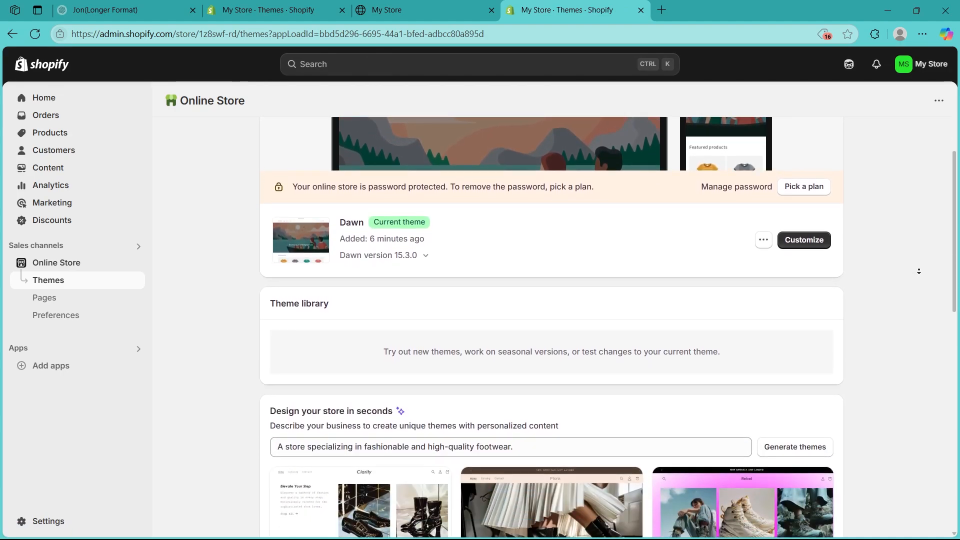
pyautogui.scroll(-6, 918, 271)
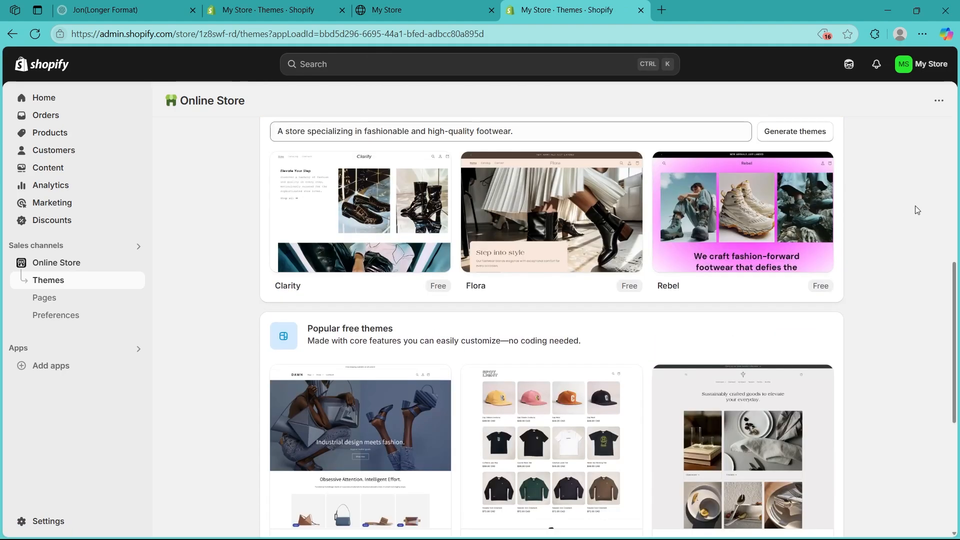
pyautogui.middleClick(913, 205)
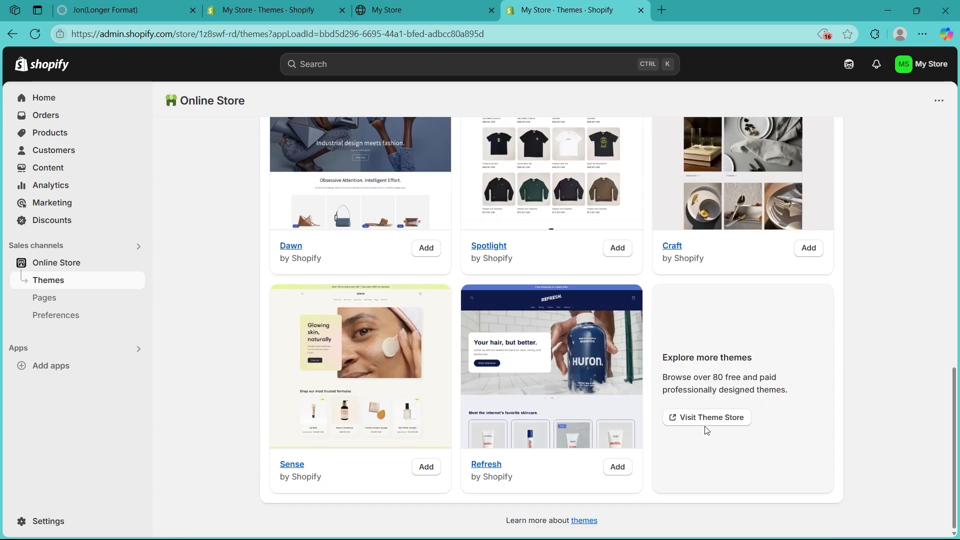
pyautogui.click(706, 424)
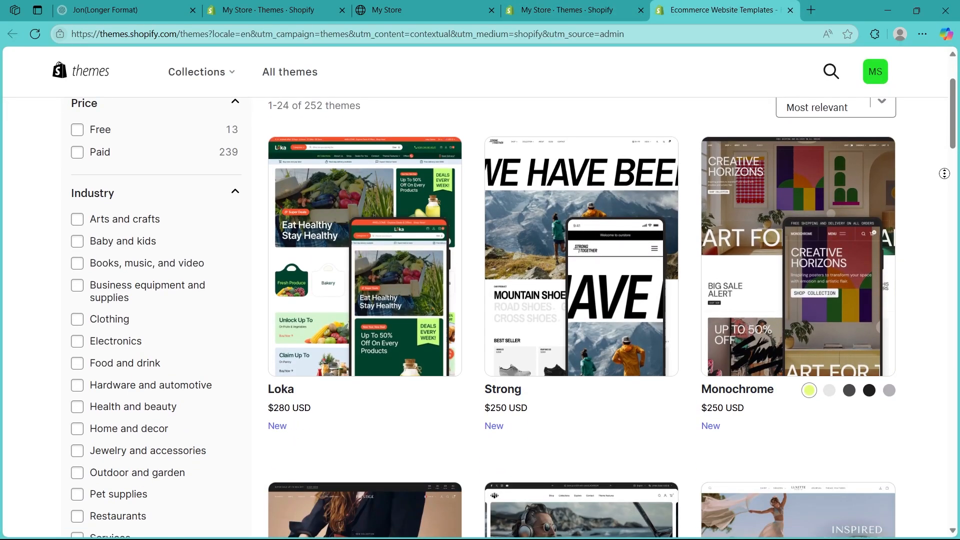
pyautogui.scroll(-3, 945, 200)
pyautogui.scroll(5, 945, 200)
pyautogui.scroll(-15, 511, 213)
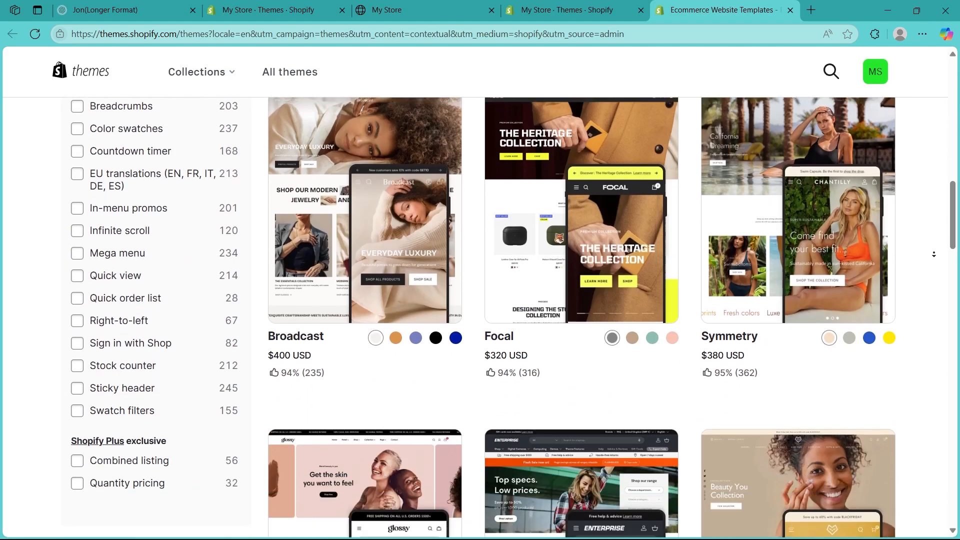
pyautogui.scroll(15, 512, 175)
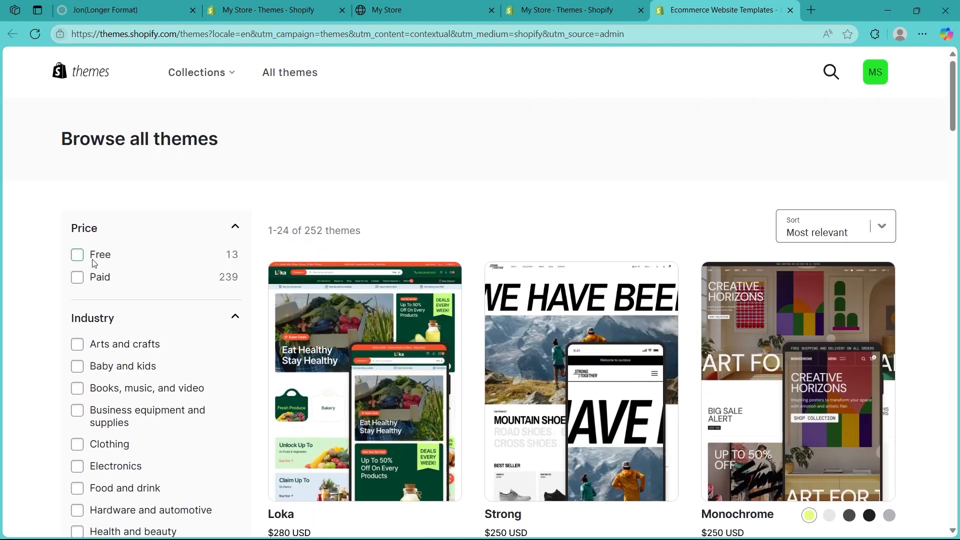
pyautogui.click(77, 256)
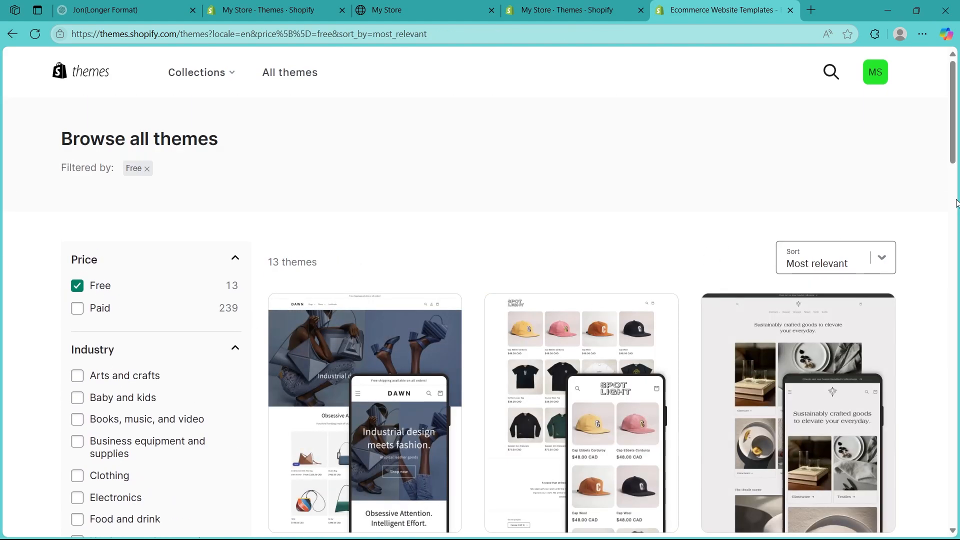
pyautogui.scroll(-15, 949, 220)
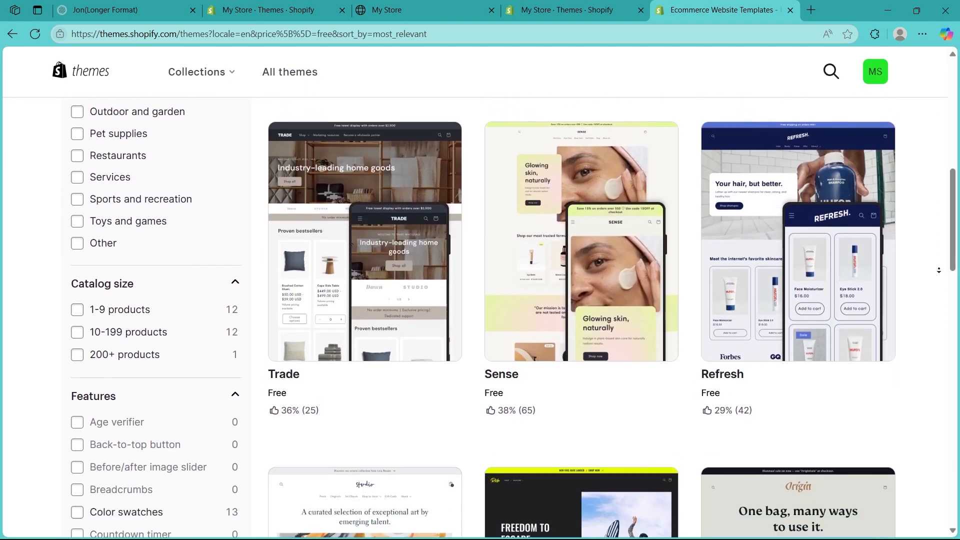
pyautogui.scroll(-8, 939, 270)
pyautogui.hotkey('ctrl', 'w')
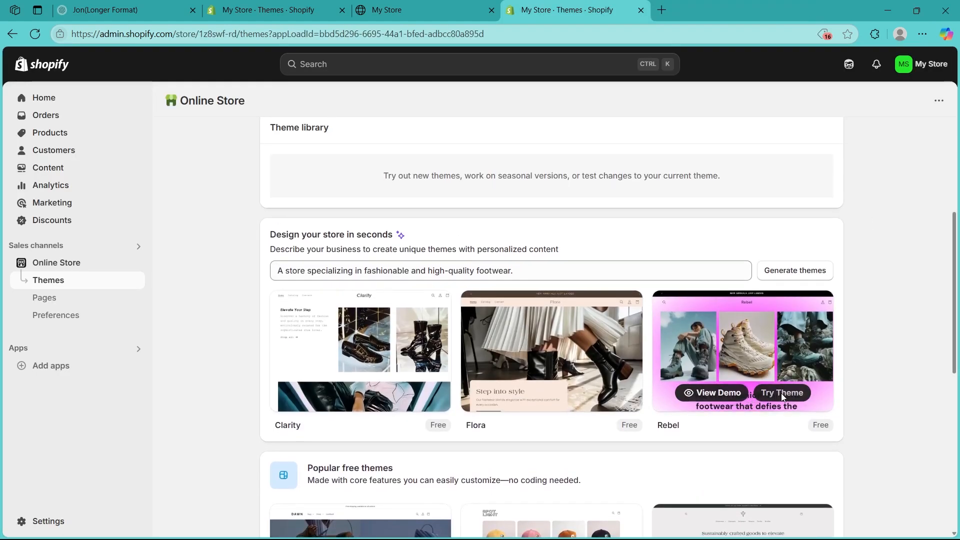
# Step: Apply the Rebel theme and open it in the theme editor
pyautogui.click(782, 393)
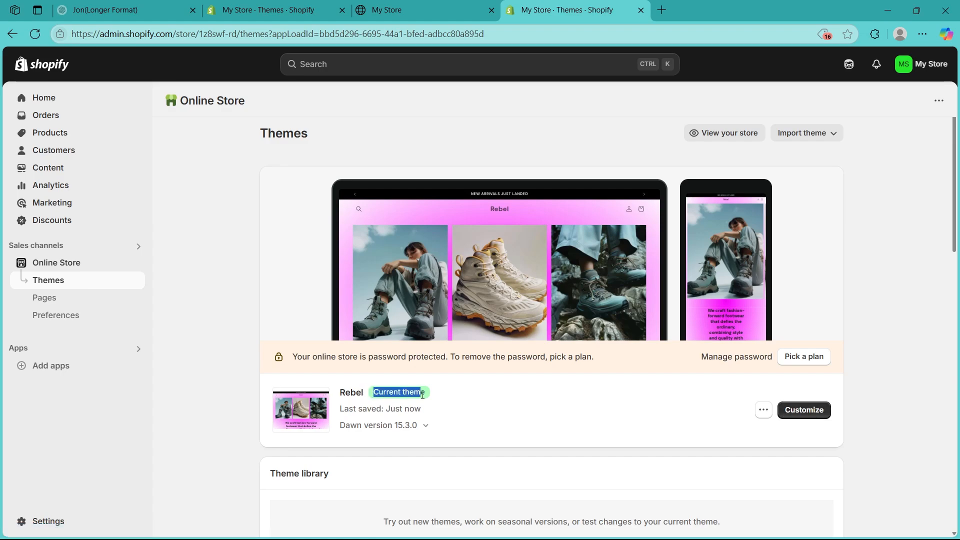
pyautogui.click(795, 416)
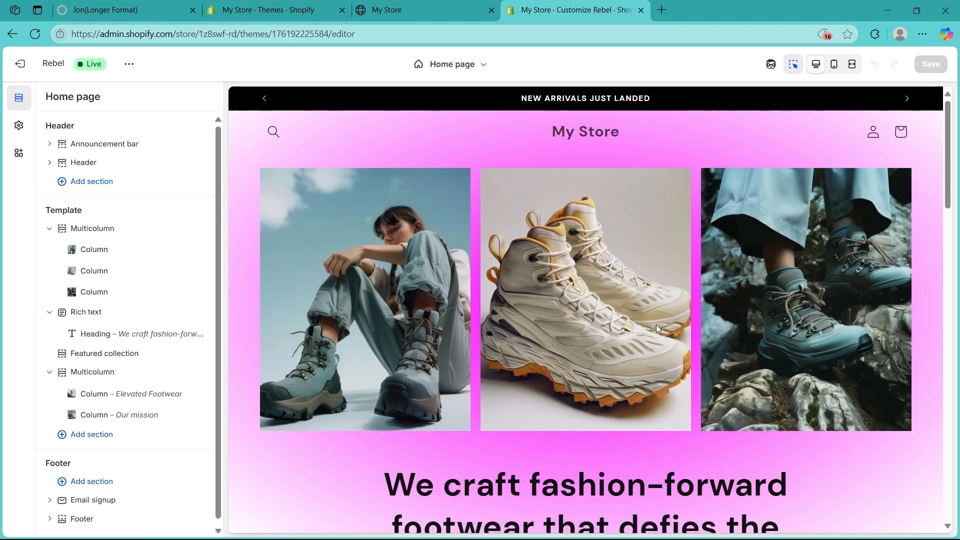
pyautogui.scroll(-4, 747, 285)
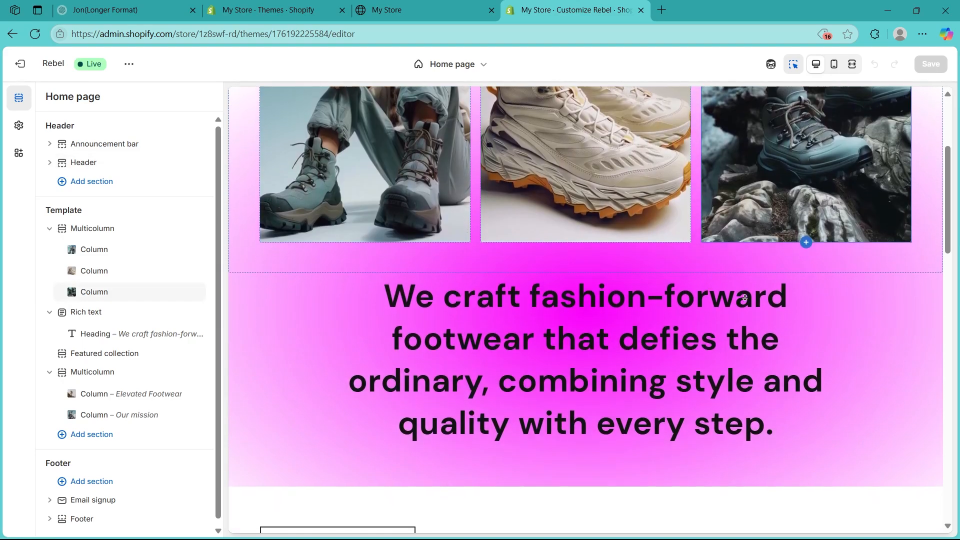
pyautogui.scroll(-14, 744, 298)
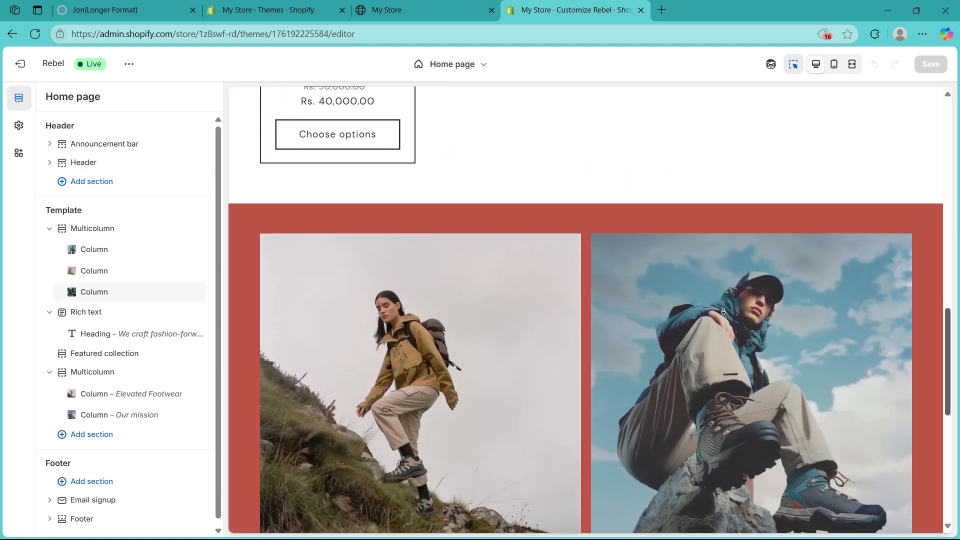
pyautogui.scroll(-8, 723, 311)
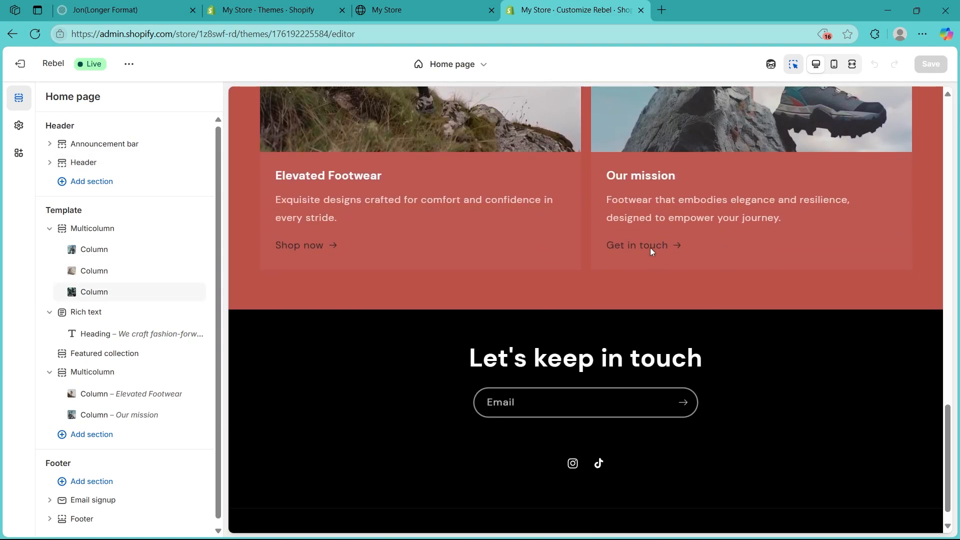
pyautogui.click(650, 248)
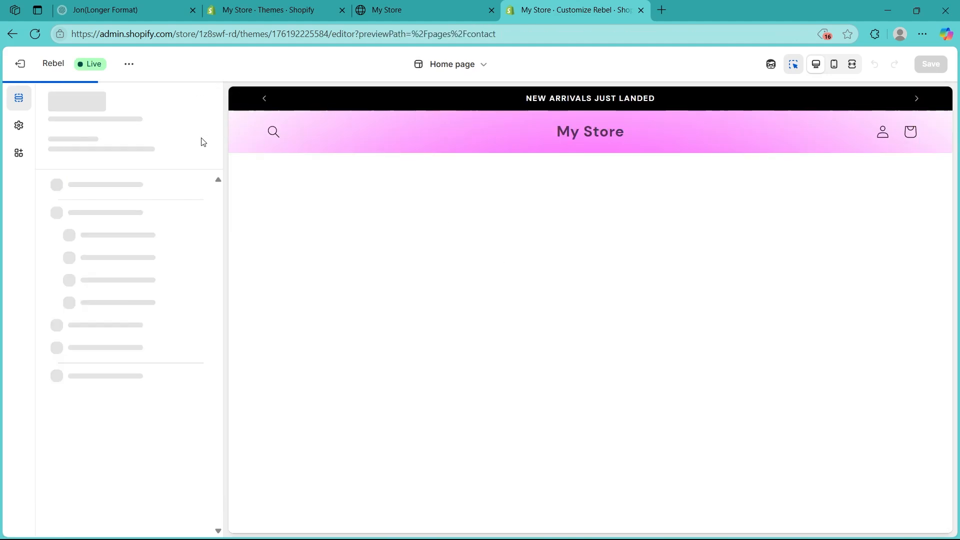
pyautogui.click(20, 63)
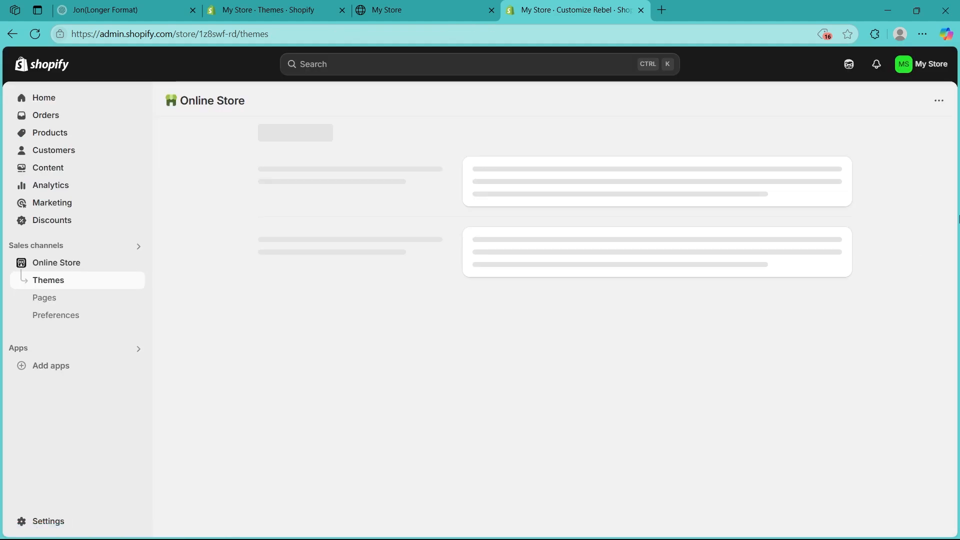
pyautogui.click(803, 409)
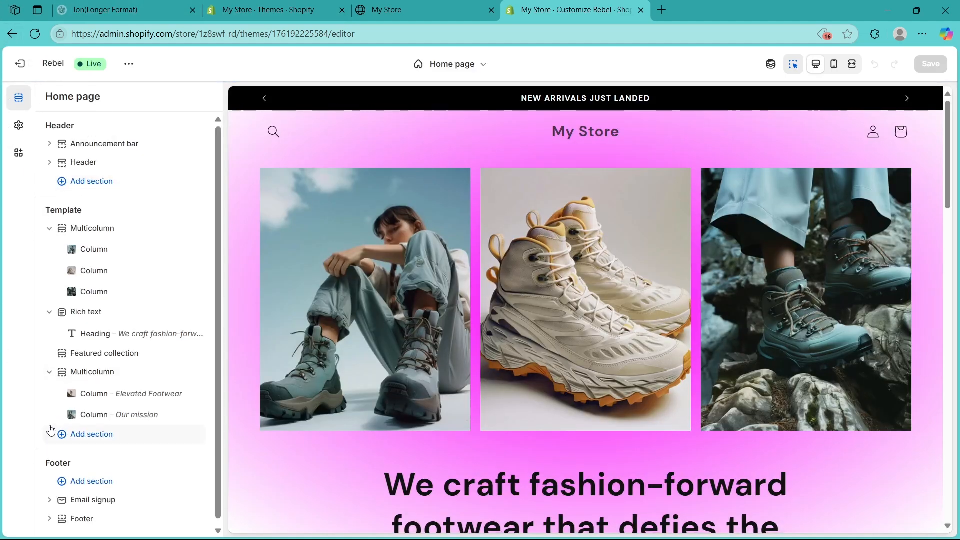
# Step: Browse the list of addable sections in the Rebel editor, then close it
pyautogui.click(82, 434)
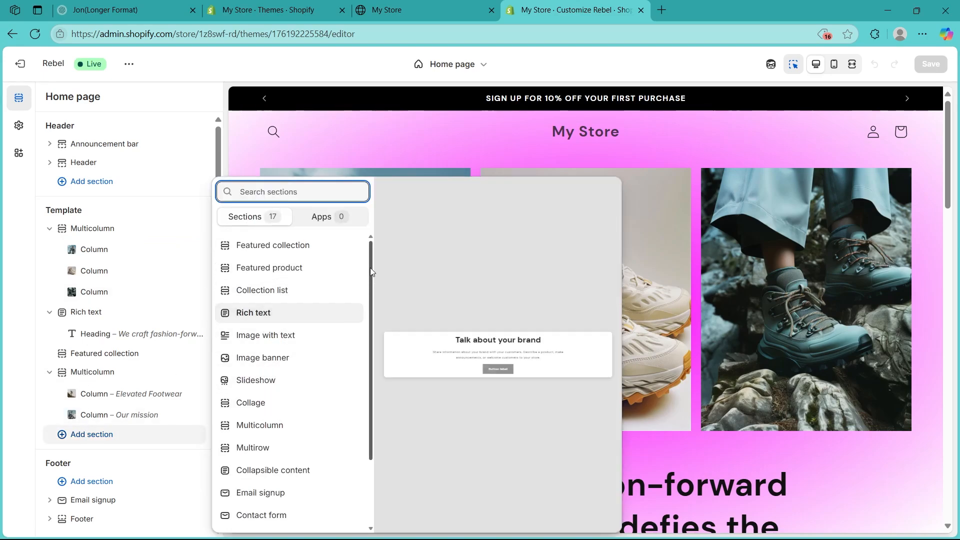
pyautogui.moveTo(370, 268); pyautogui.dragTo(370, 367)
pyautogui.moveTo(373, 325); pyautogui.dragTo(374, 314)
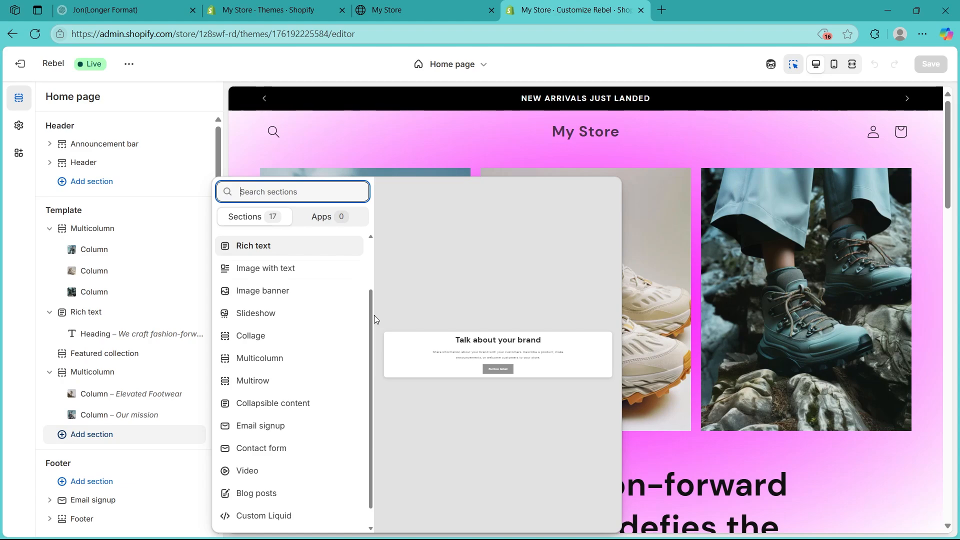
pyautogui.click(829, 70)
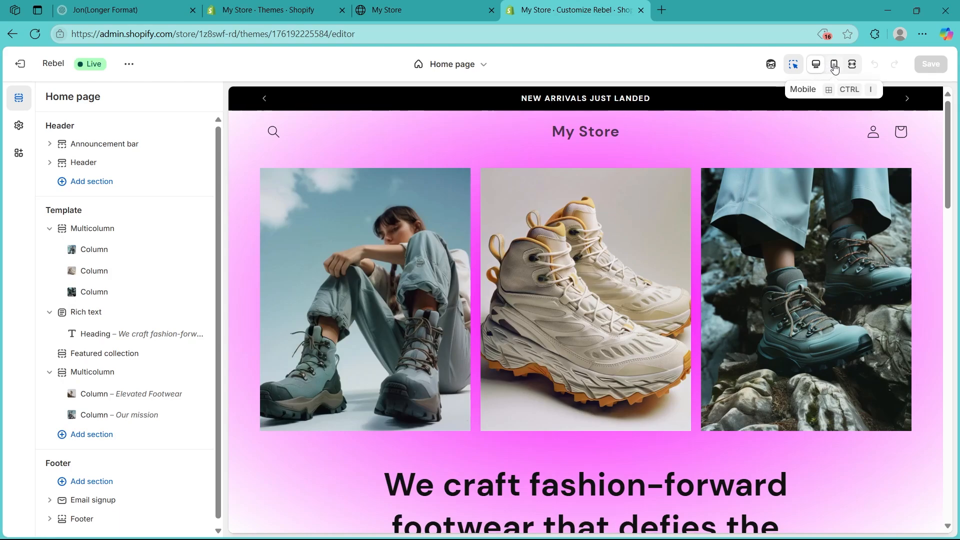
# Step: Preview the home page at mobile width, return to desktop, and exit the editor
pyautogui.click(833, 67)
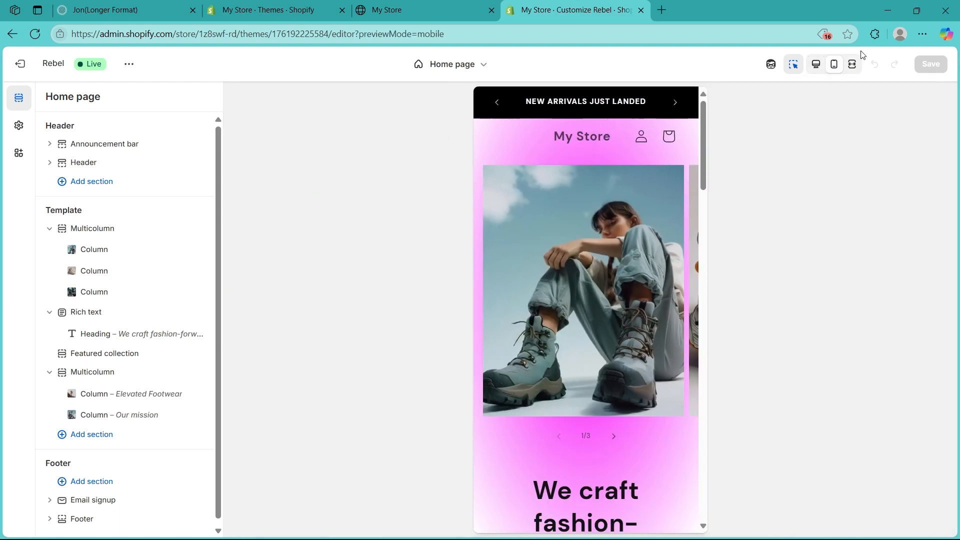
pyautogui.click(852, 67)
pyautogui.click(835, 67)
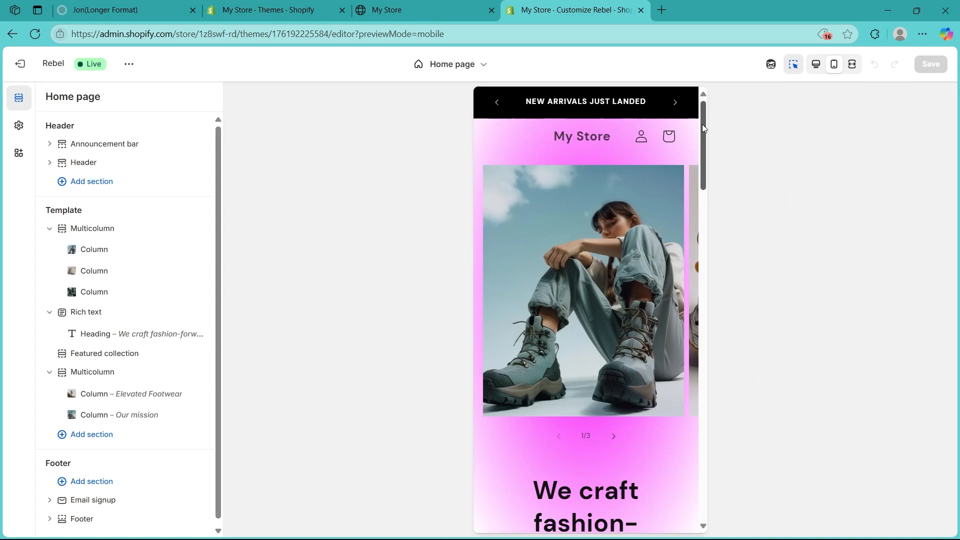
pyautogui.moveTo(703, 128); pyautogui.dragTo(689, 461)
pyautogui.click(815, 65)
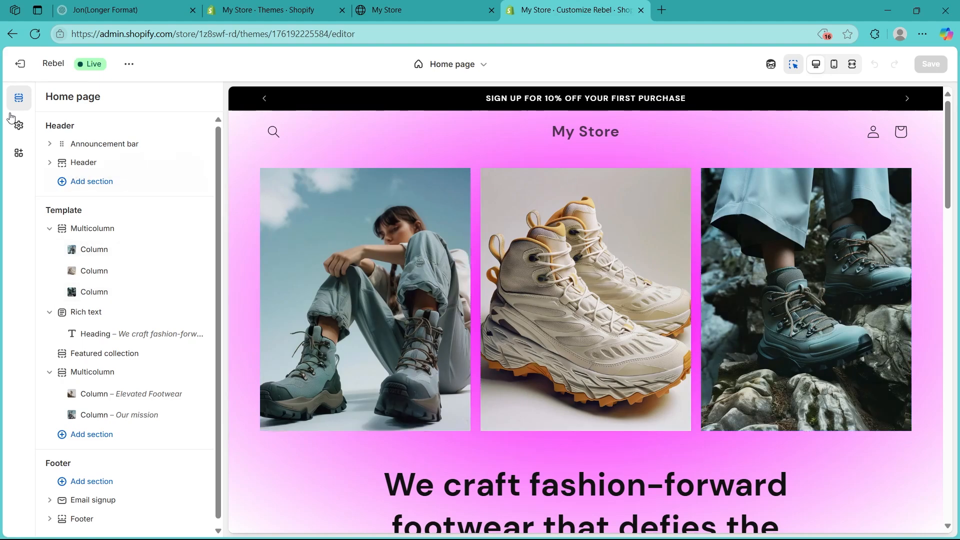
pyautogui.click(21, 65)
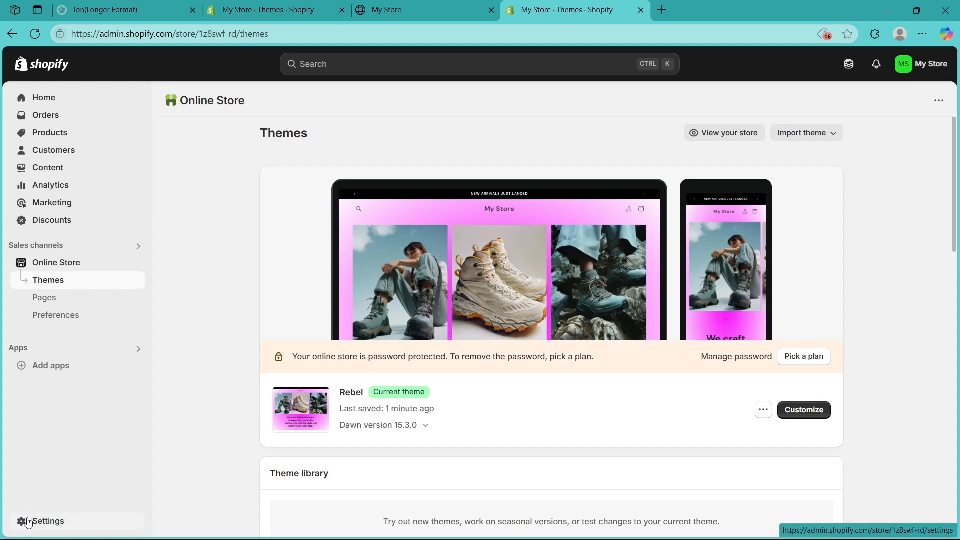
# Step: In Payments settings, activate PayPal Express Checkout and close the PayPal signup tab
pyautogui.click(27, 522)
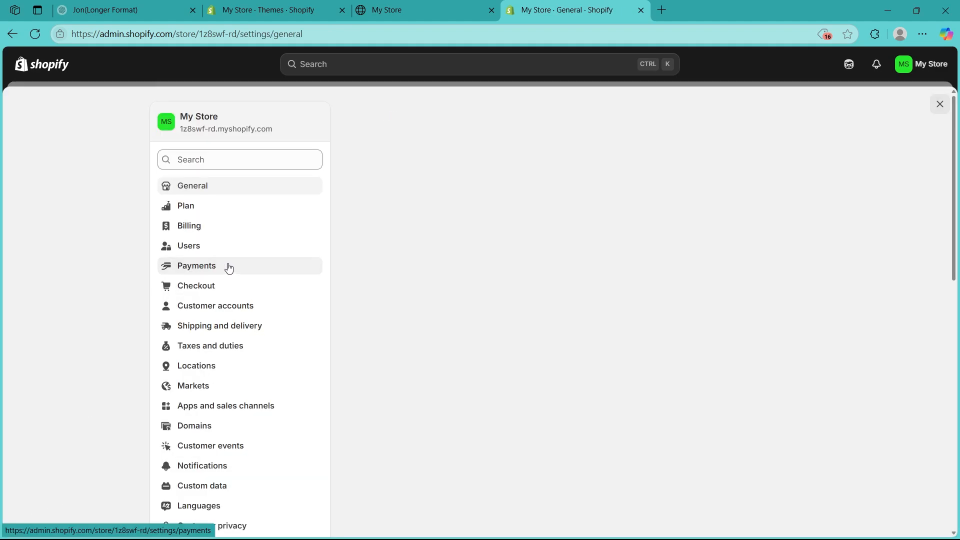
pyautogui.click(222, 268)
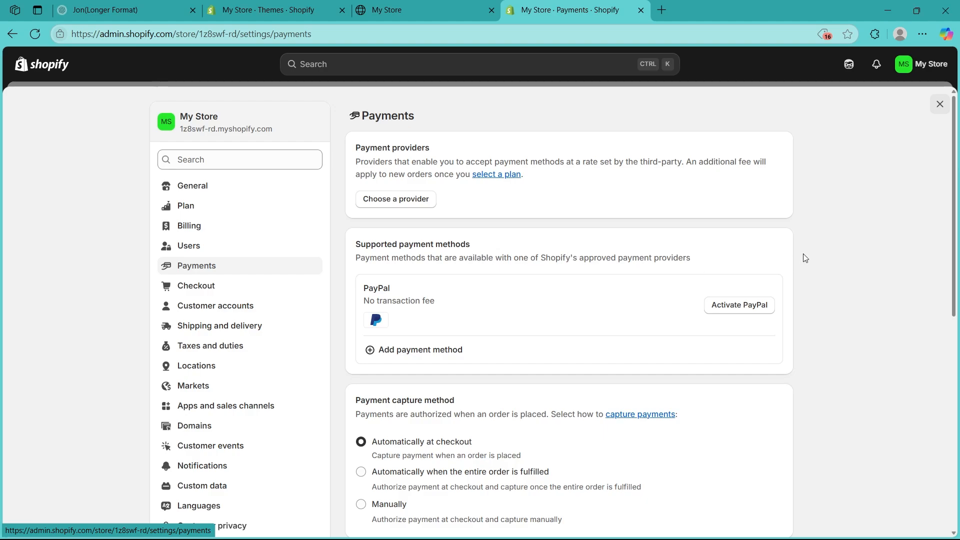
pyautogui.scroll(-2, 840, 295)
pyautogui.scroll(2, 833, 252)
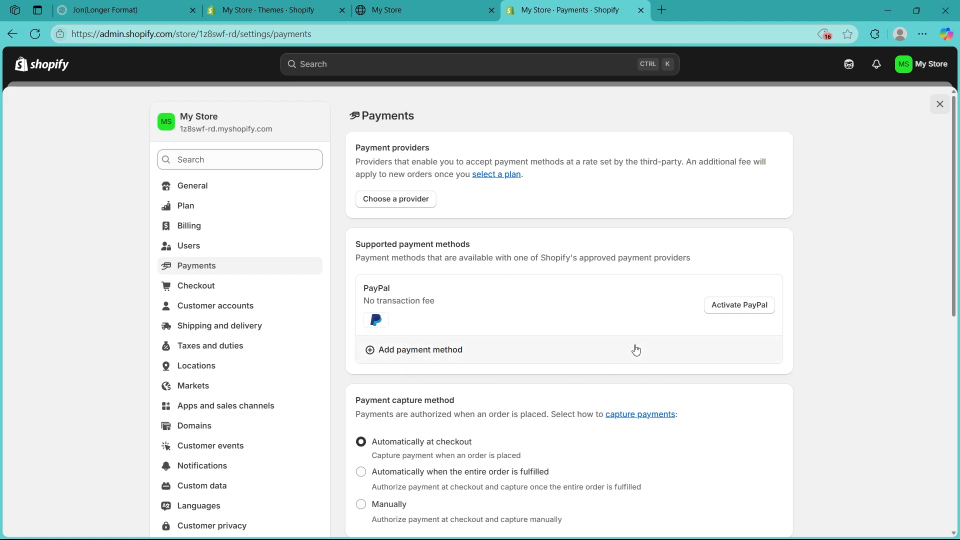
pyautogui.click(734, 307)
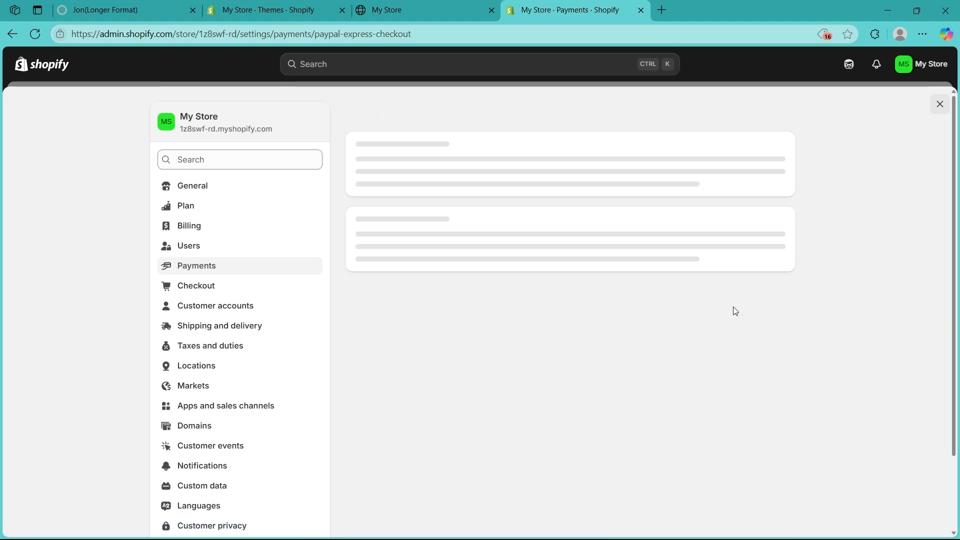
pyautogui.click(770, 116)
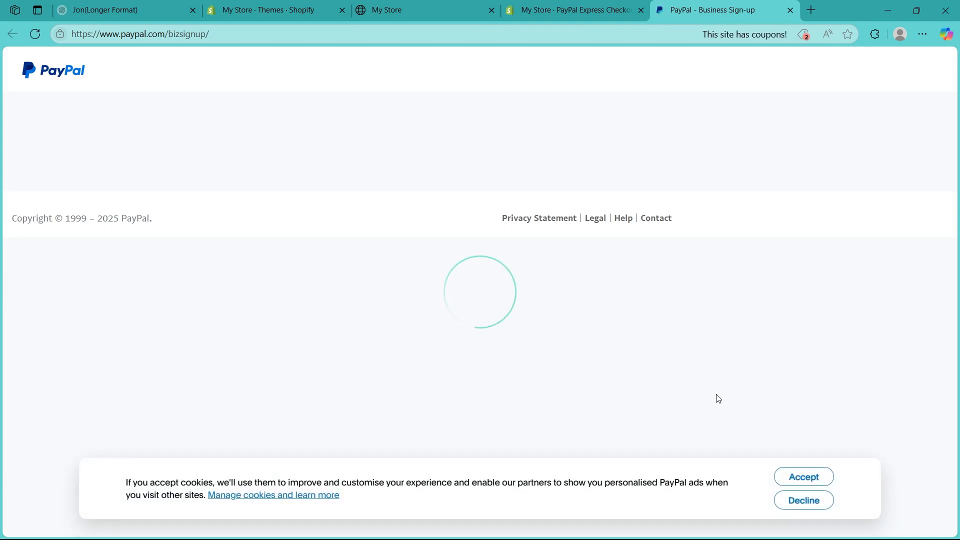
pyautogui.click(790, 10)
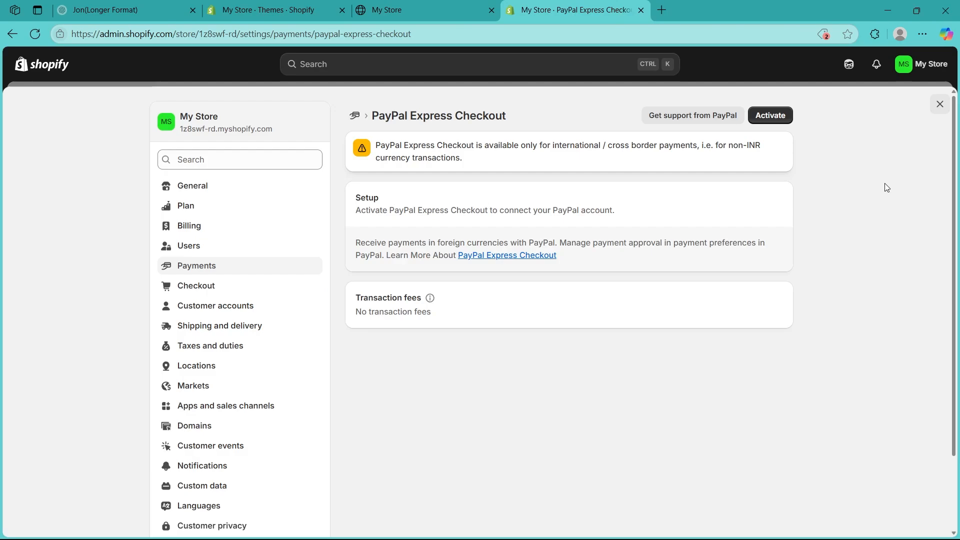
pyautogui.click(209, 266)
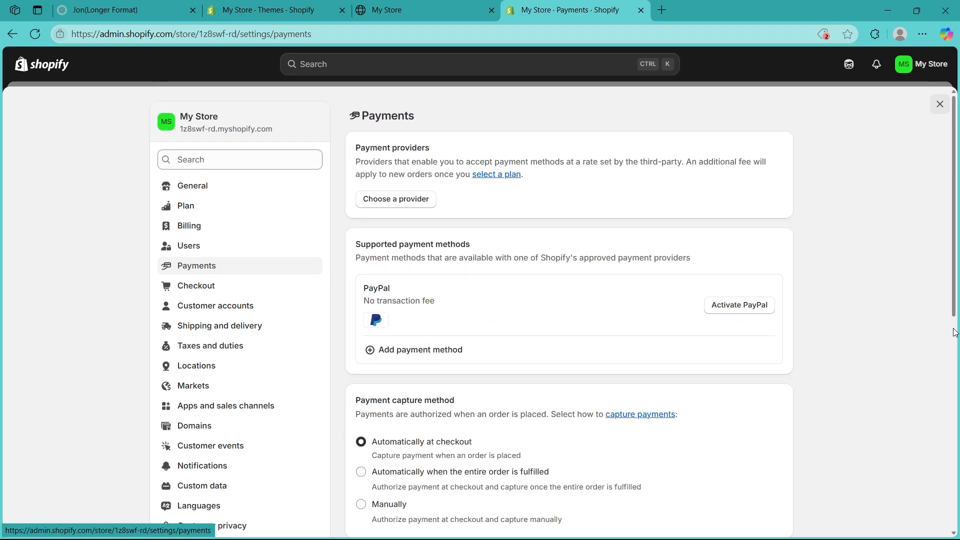
# Step: Review the manual payment method options on the Payments page
pyautogui.scroll(-2, 925, 306)
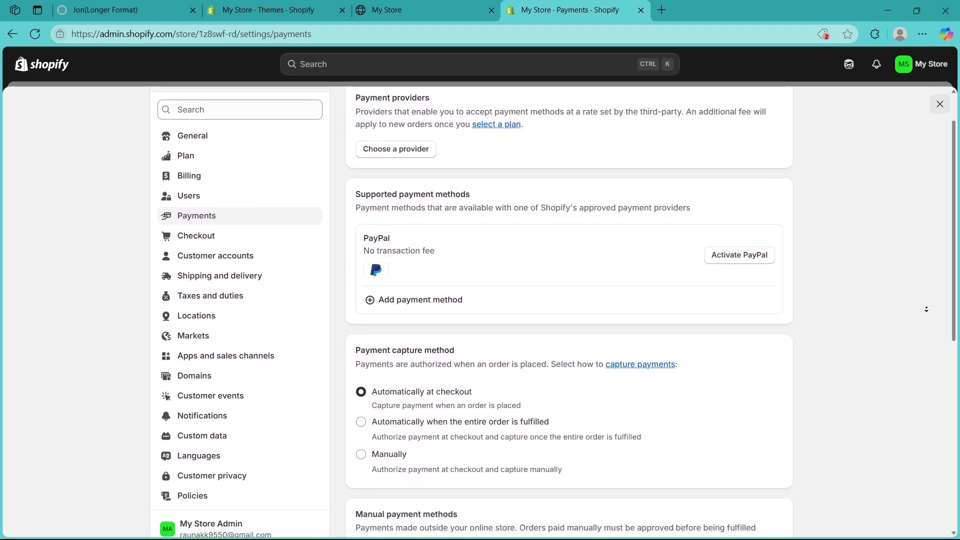
pyautogui.scroll(-3, 926, 309)
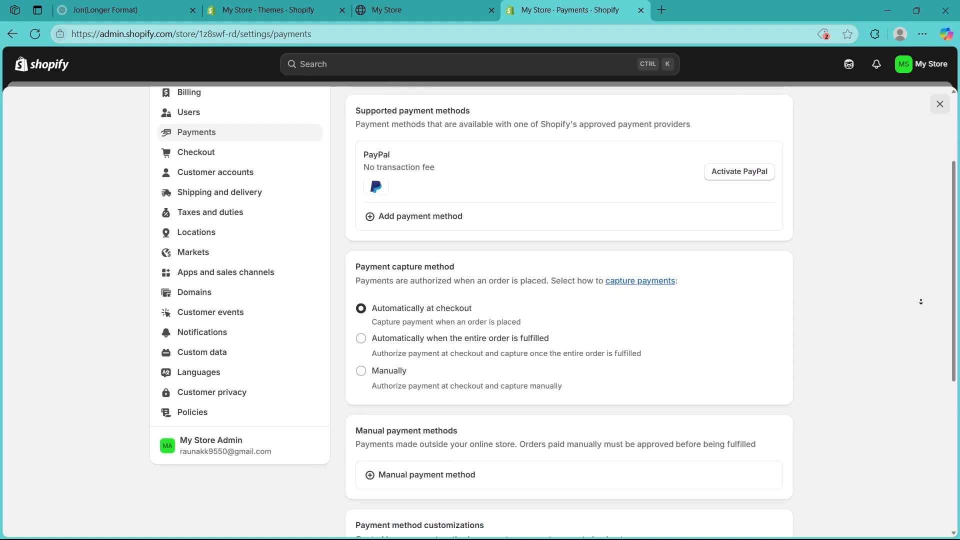
pyautogui.scroll(-2, 921, 302)
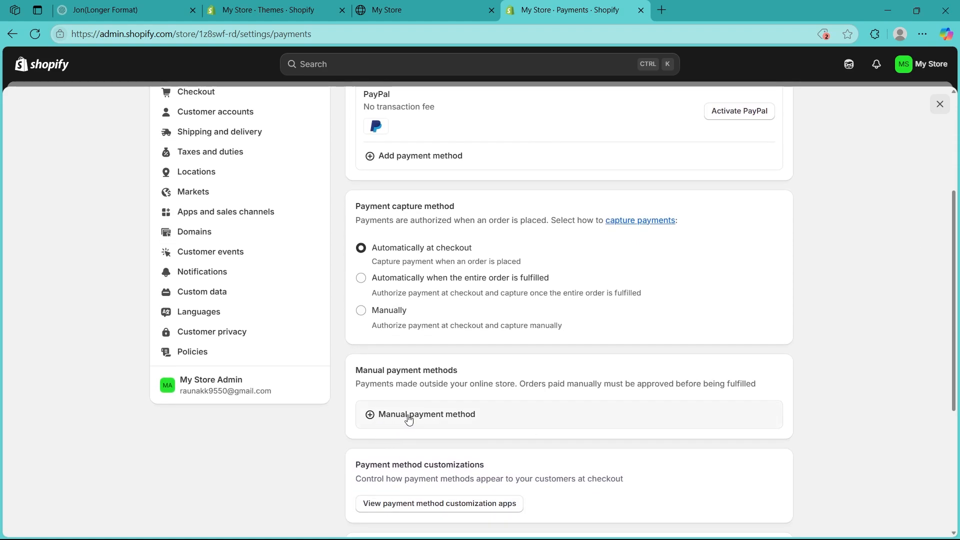
pyautogui.click(394, 418)
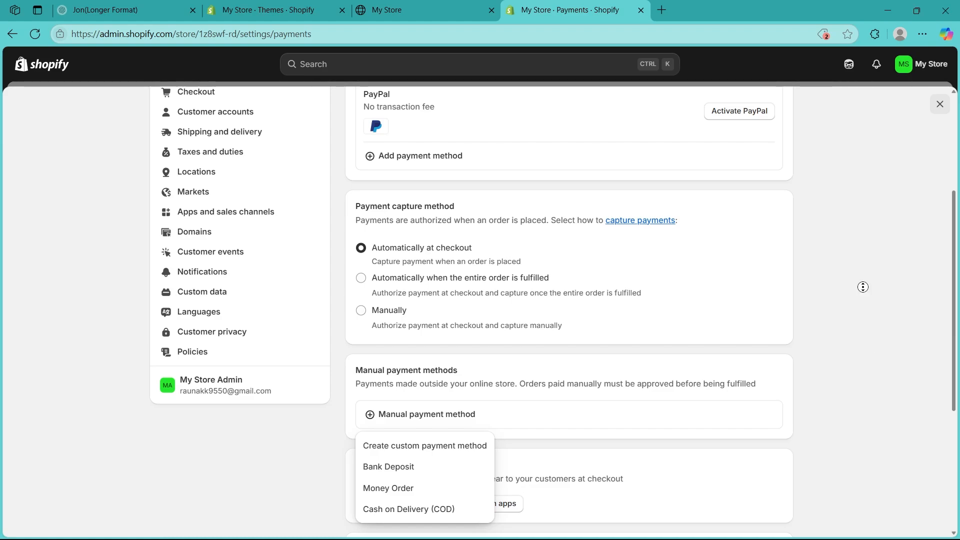
pyautogui.scroll(4, 849, 251)
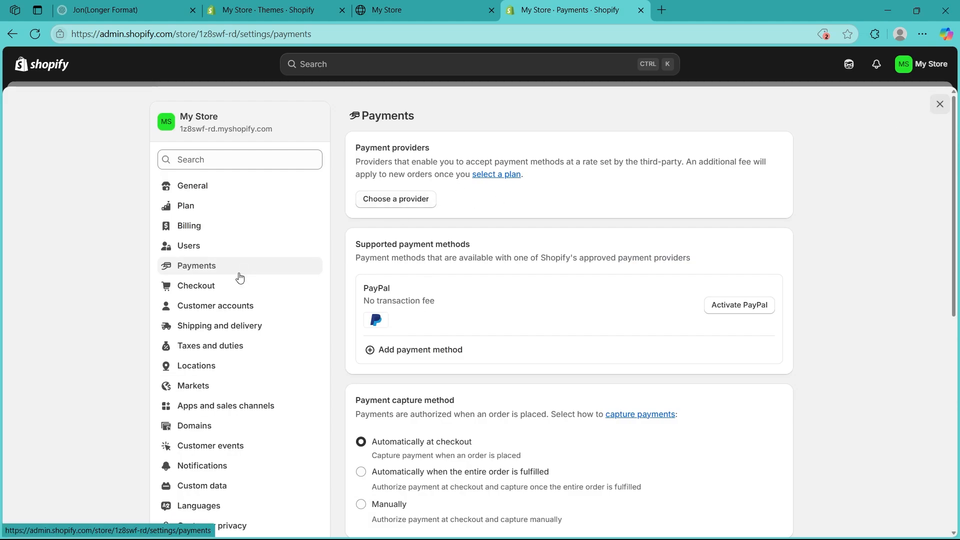
# Step: Look over the Shipping and delivery settings, then the Taxes and duties settings
pyautogui.click(215, 326)
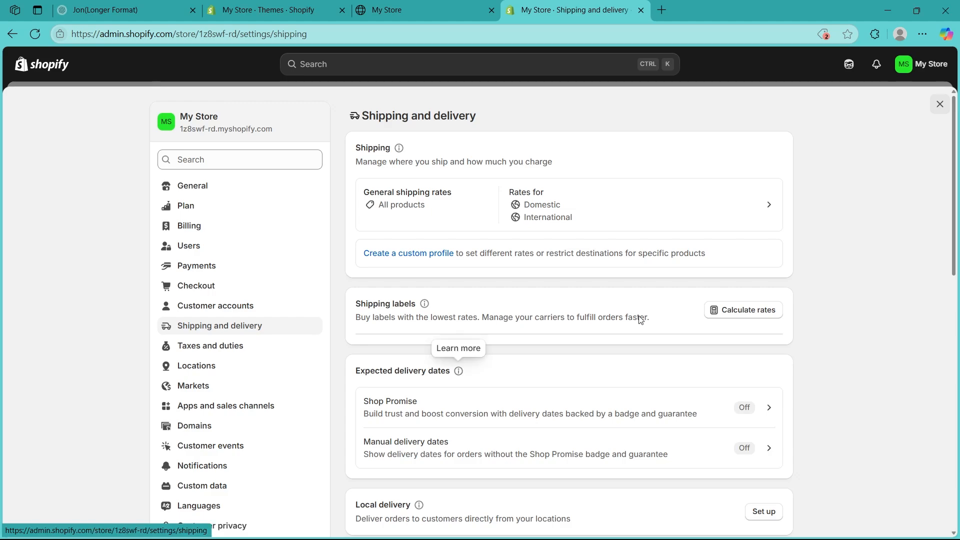
pyautogui.click(209, 344)
pyautogui.click(211, 344)
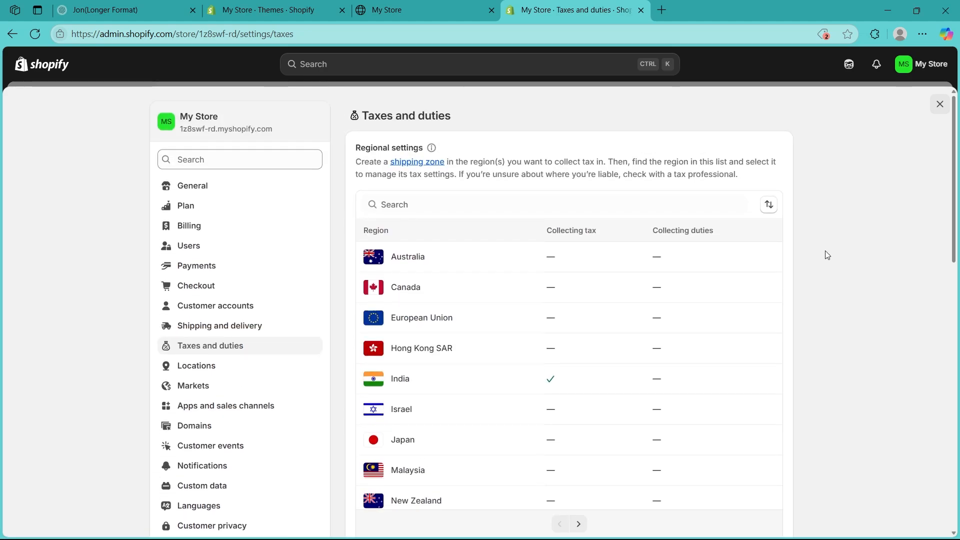
pyautogui.middleClick(822, 271)
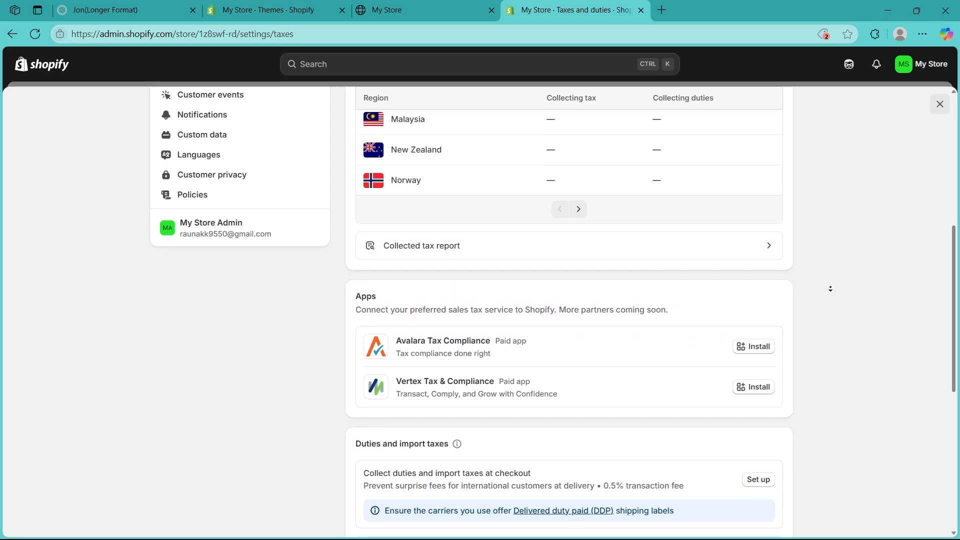
pyautogui.middleClick(827, 280)
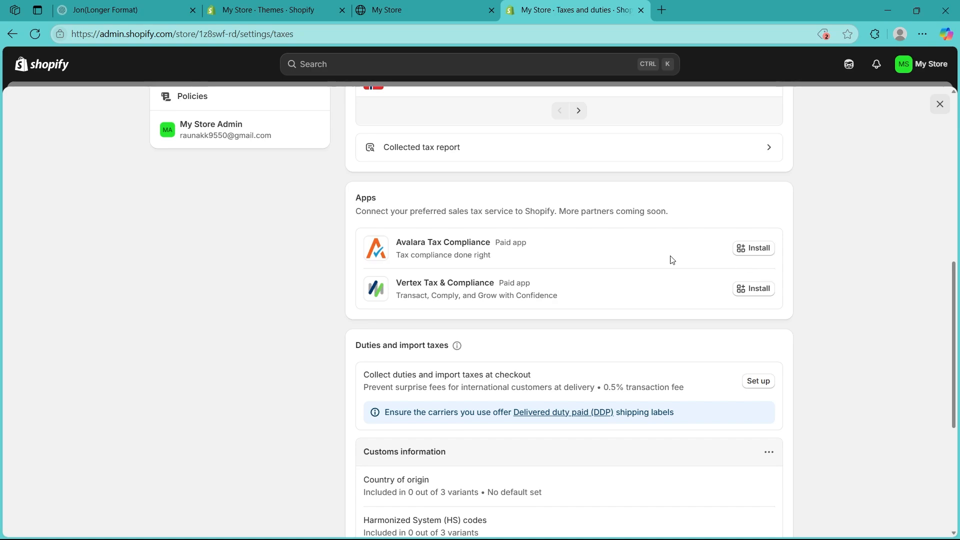
# Step: Check the store's myshopify domain on the storefront, then close Taxes and reopen Settings
pyautogui.click(454, 5)
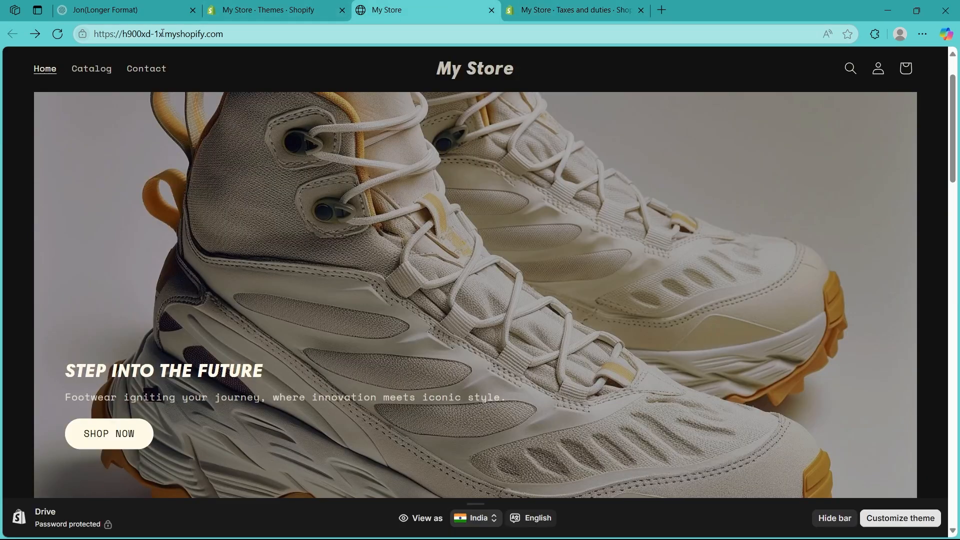
pyautogui.moveTo(162, 33); pyautogui.dragTo(242, 26)
pyautogui.click(265, 199)
pyautogui.click(575, 10)
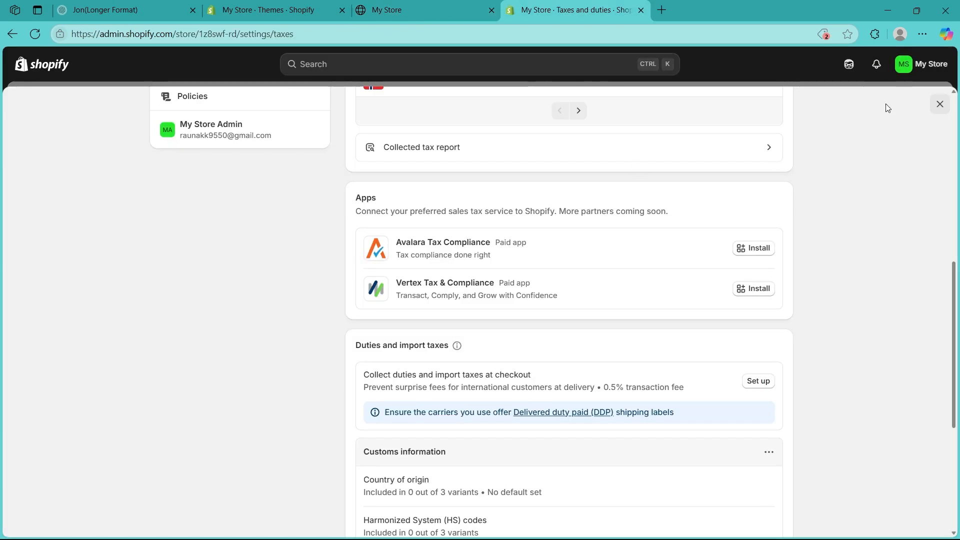
pyautogui.click(939, 104)
pyautogui.click(67, 520)
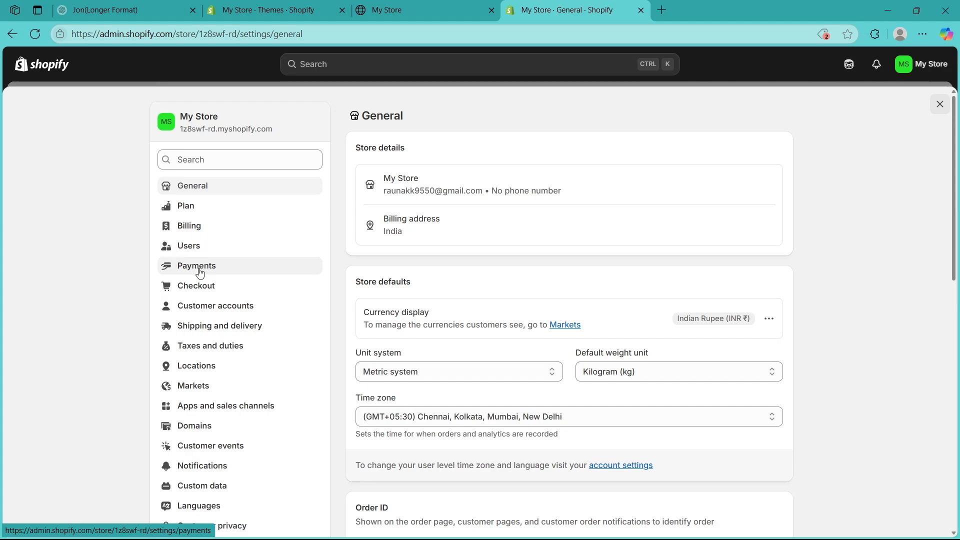
# Step: Search shoes95.com under Buy new domain and view its purchase form without buying
pyautogui.click(215, 427)
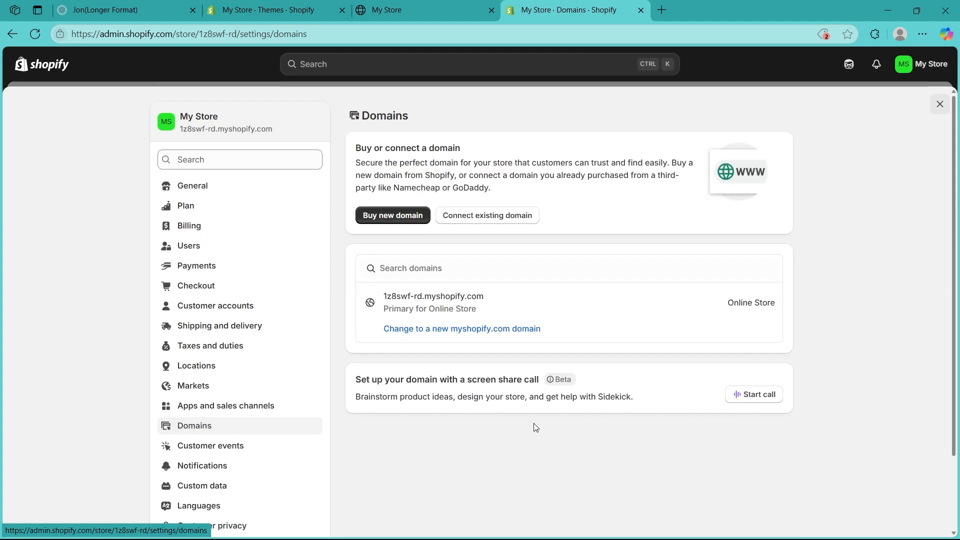
pyautogui.click(400, 219)
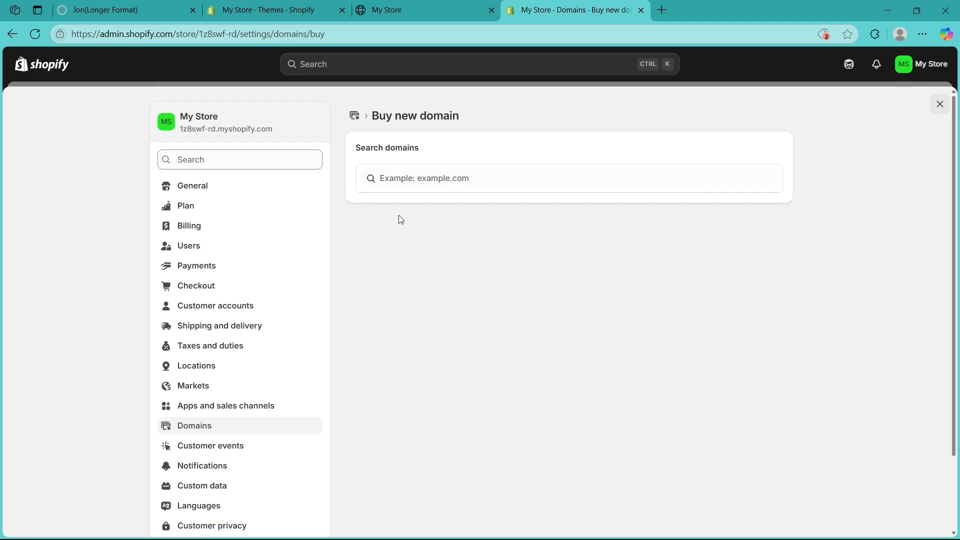
pyautogui.click(427, 180)
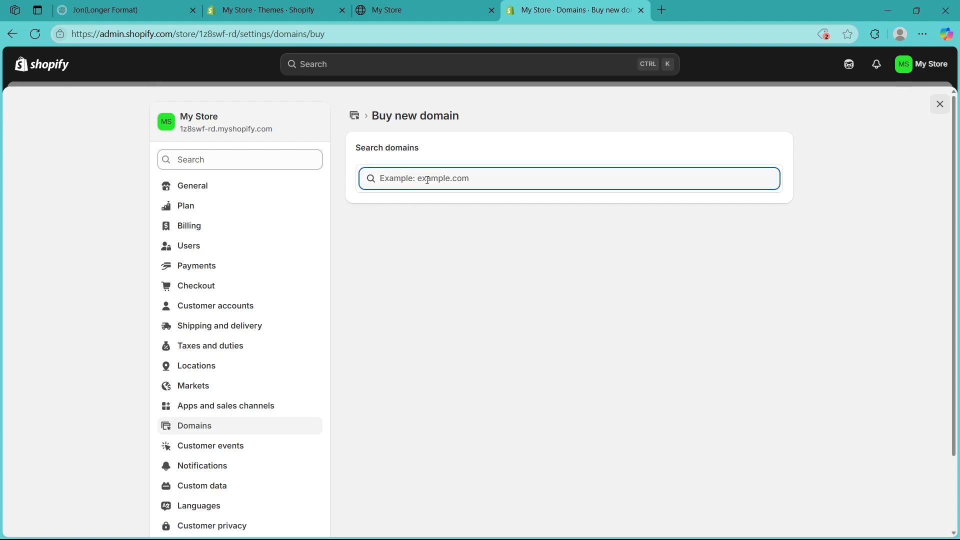
pyautogui.write('shoes95.com')
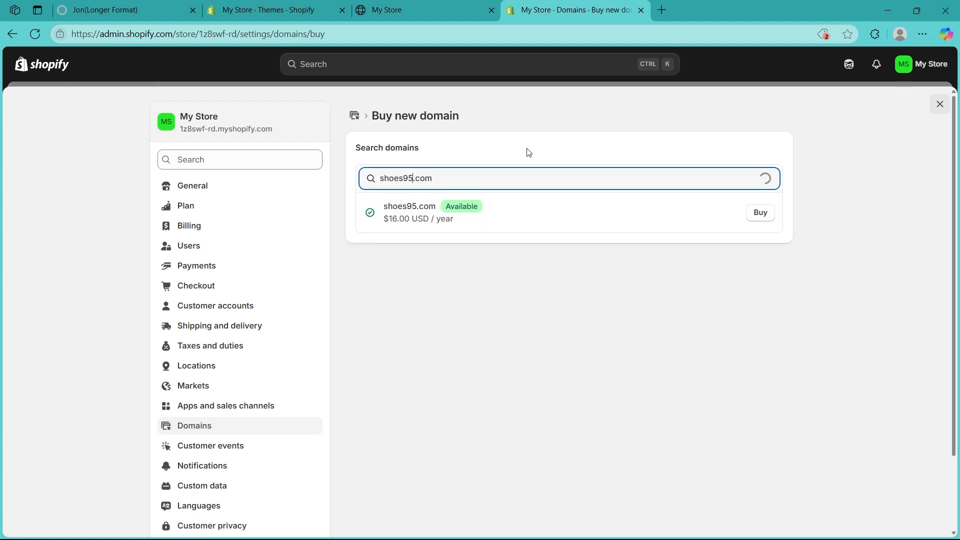
pyautogui.click(762, 220)
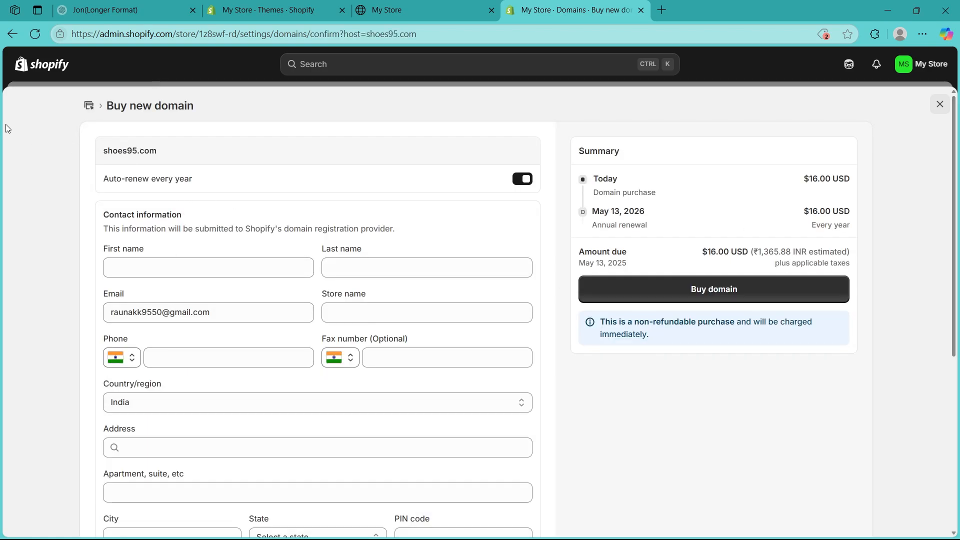
pyautogui.middleClick(56, 185)
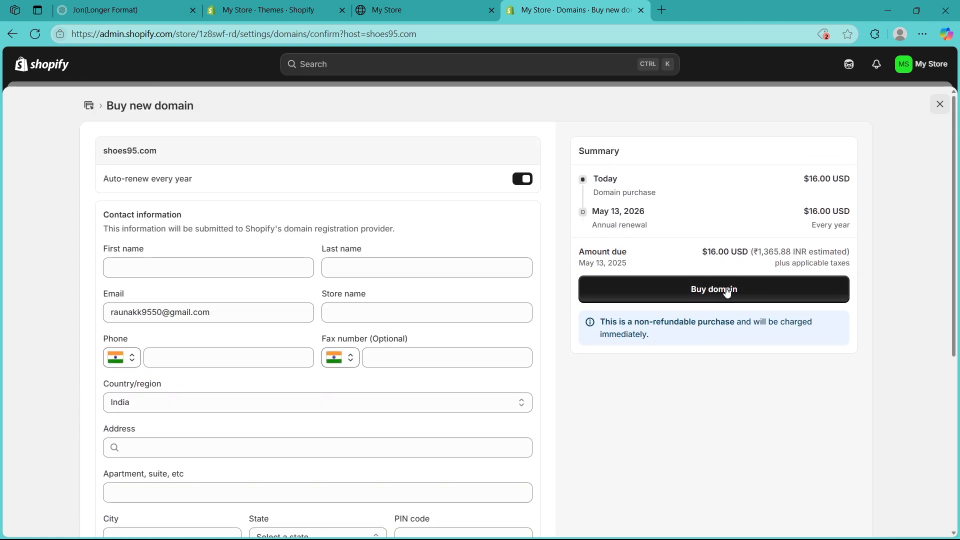
pyautogui.click(940, 104)
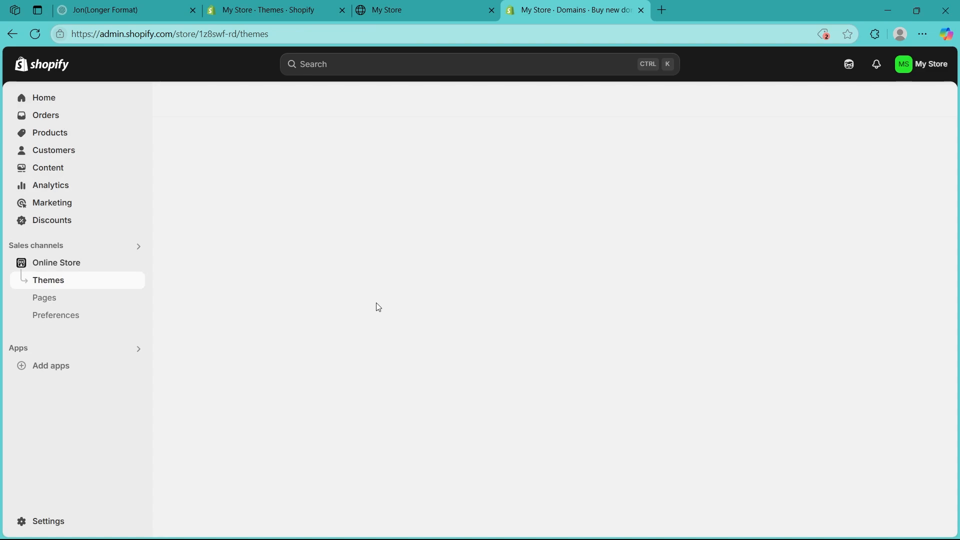
# Step: Try connecting an existing domain, cancel, and switch to the live storefront
pyautogui.click(40, 521)
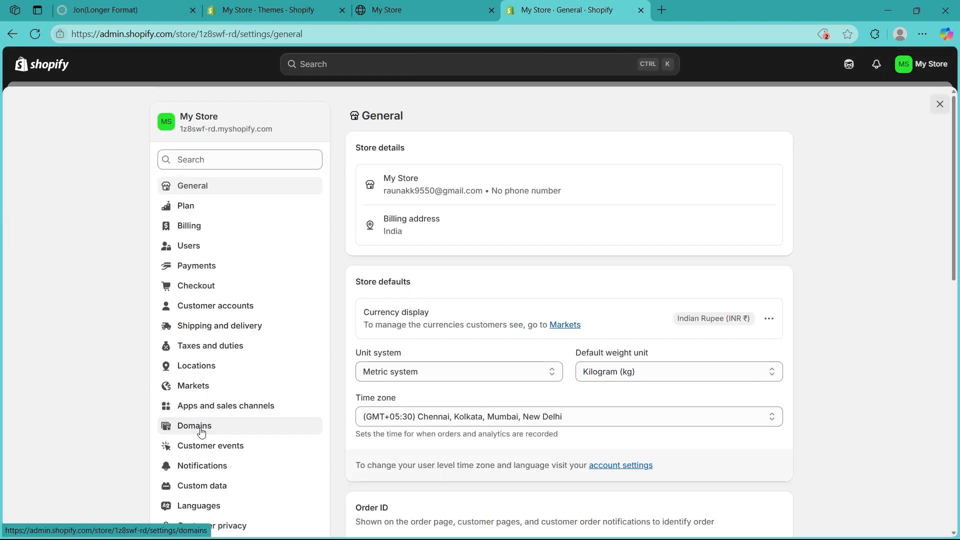
pyautogui.click(202, 431)
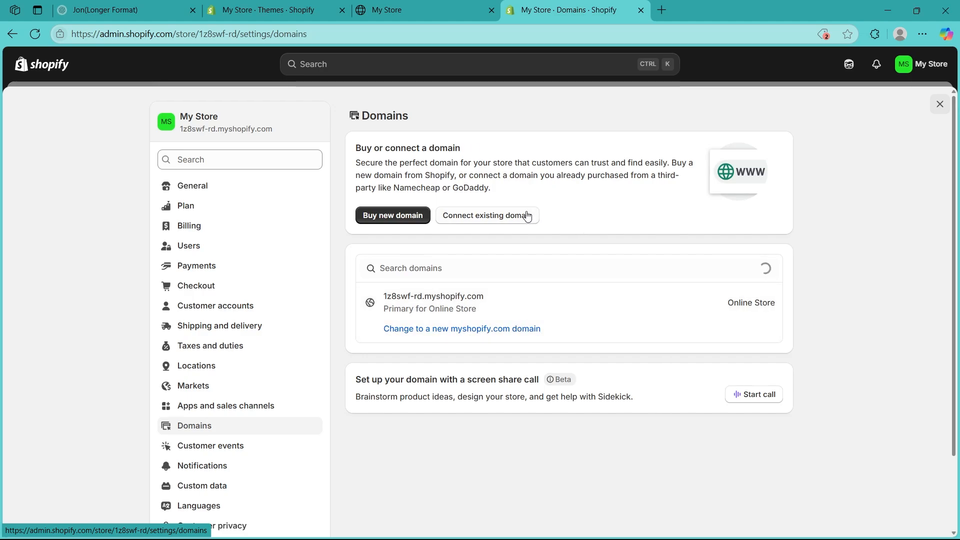
pyautogui.click(493, 215)
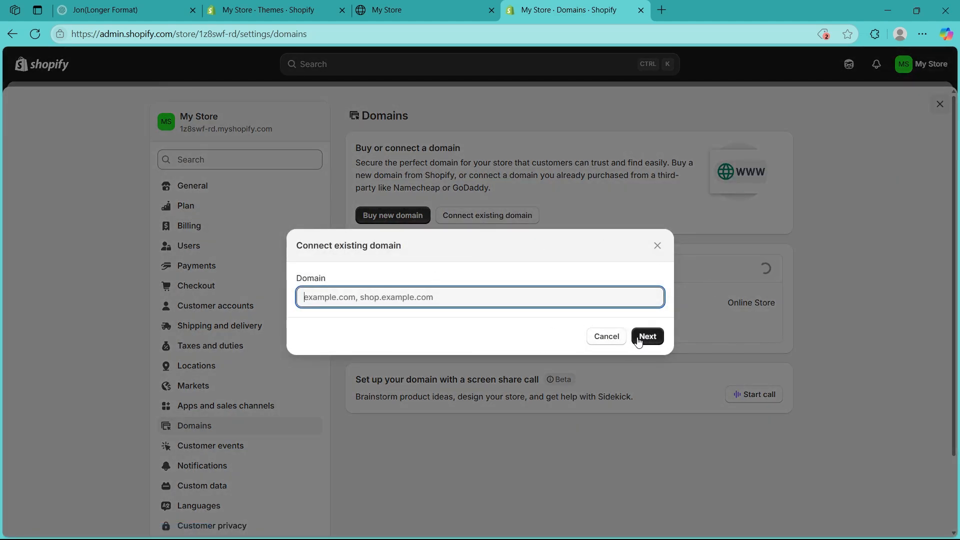
pyautogui.click(607, 336)
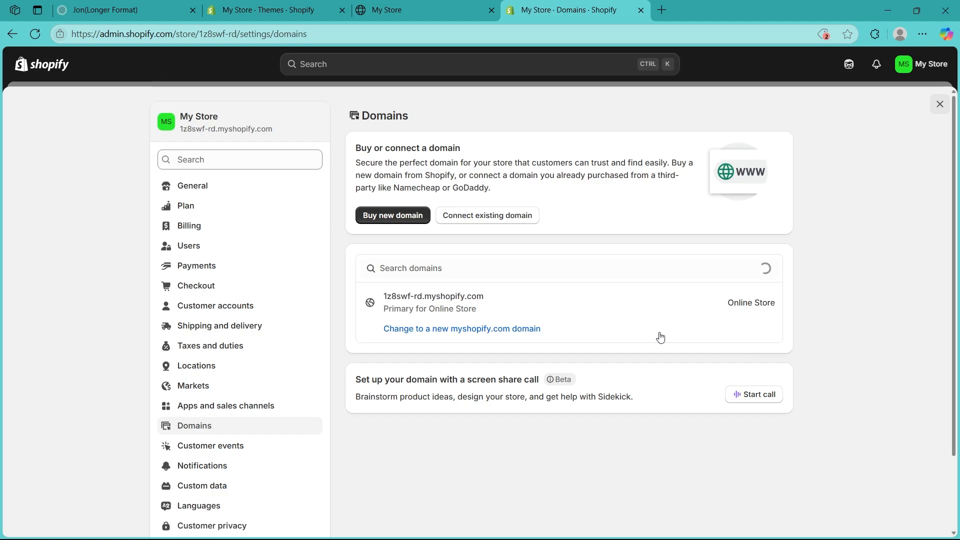
pyautogui.click(394, 10)
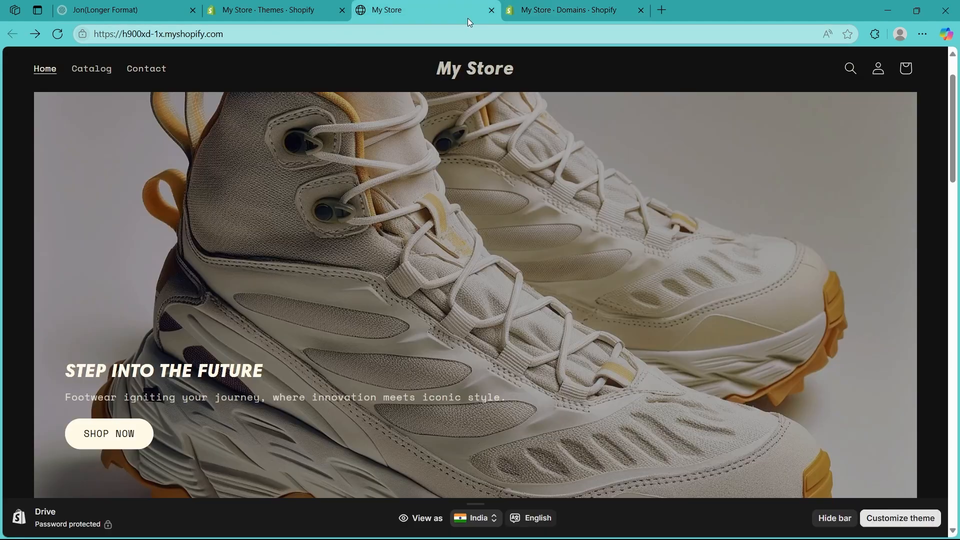
# Step: Return to the admin and open Settings > Plan, showing 3 trial days remaining
pyautogui.click(565, 10)
pyautogui.click(942, 96)
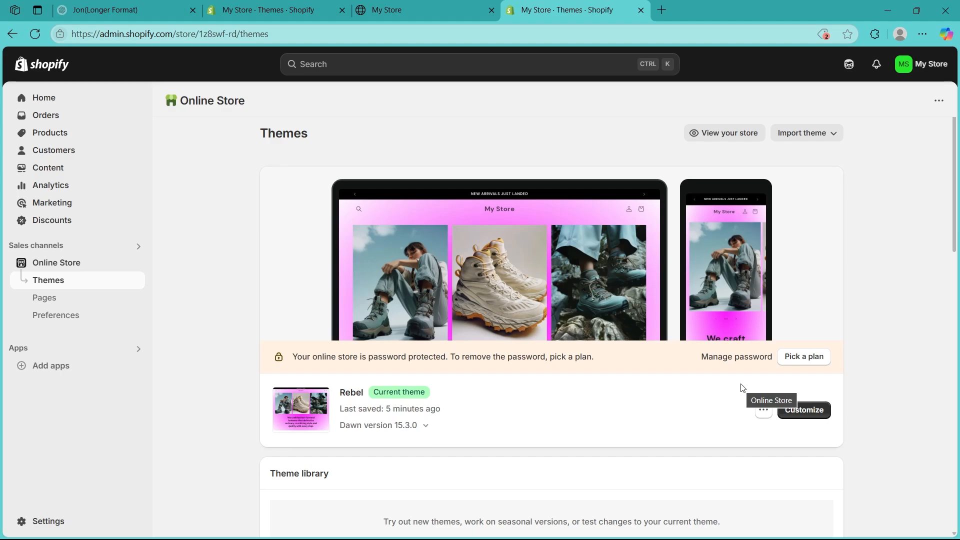
pyautogui.hotkey('ctrl', 'shift', 'Tab')
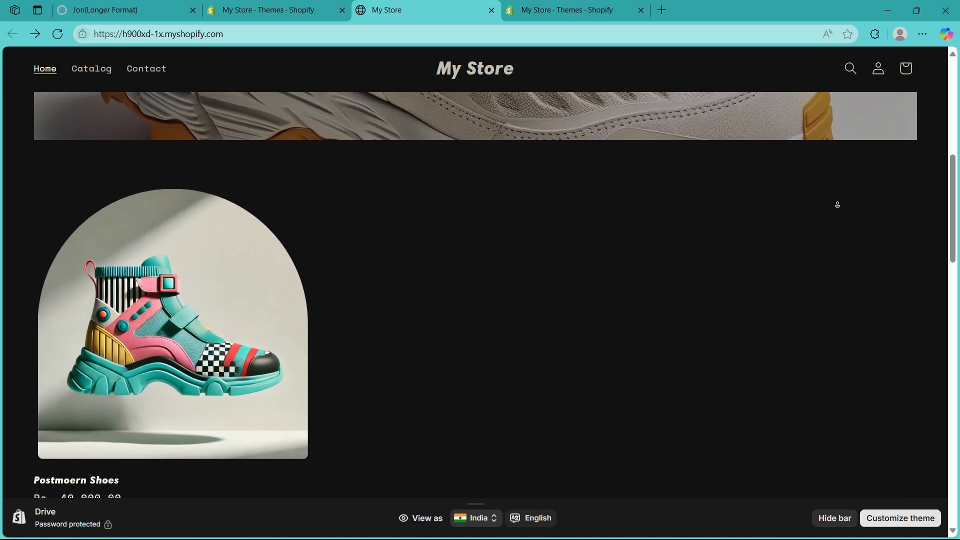
pyautogui.click(621, 6)
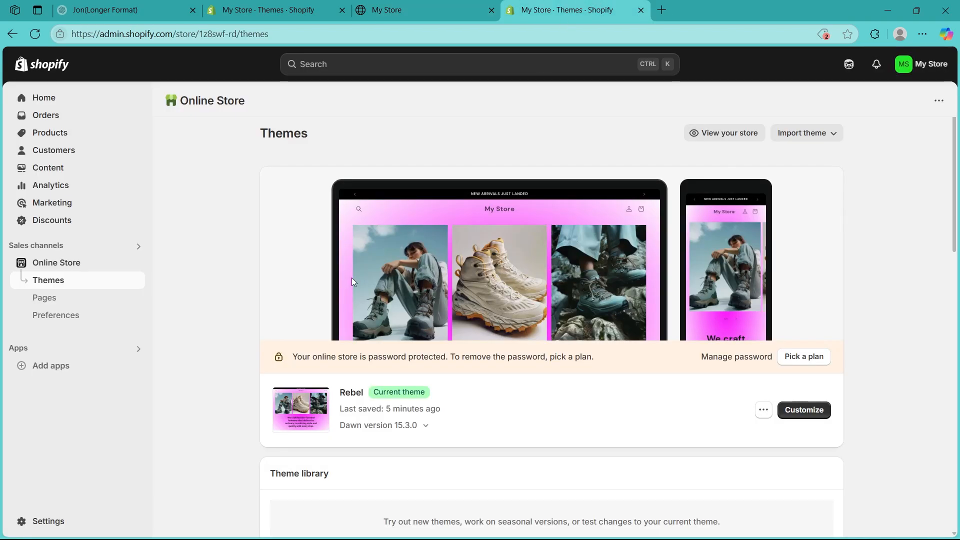
pyautogui.click(38, 522)
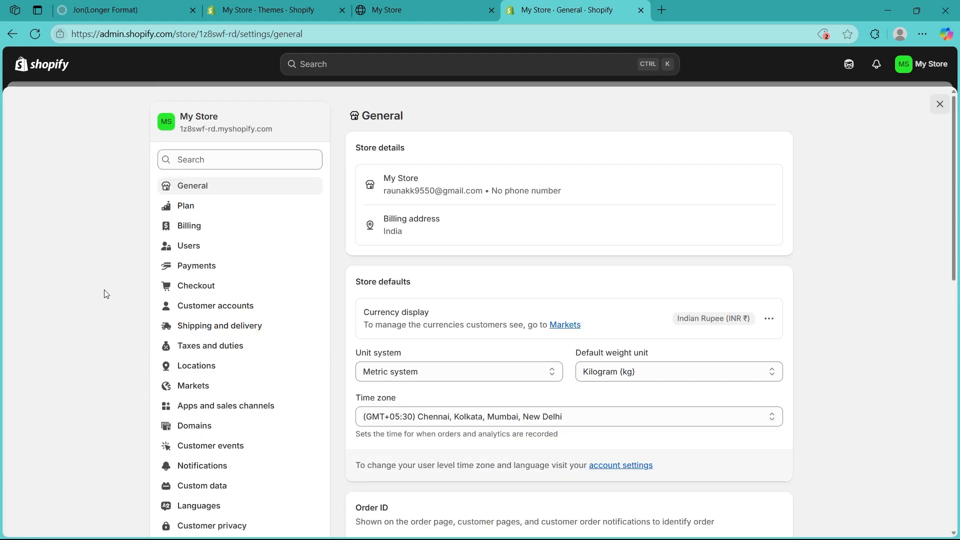
pyautogui.scroll(-2, 102, 370)
pyautogui.click(186, 122)
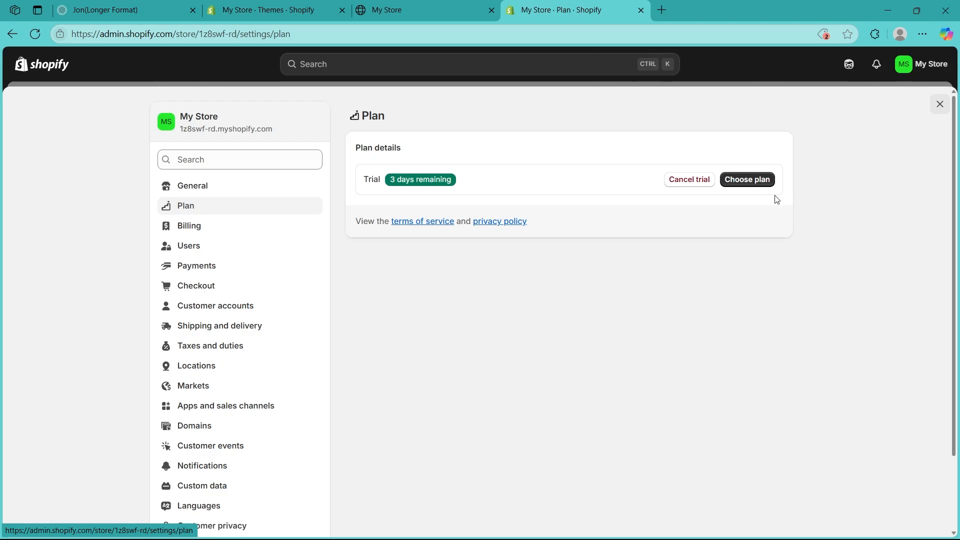
# Step: Select the Basic plan and look over its subscription checkout
pyautogui.click(755, 184)
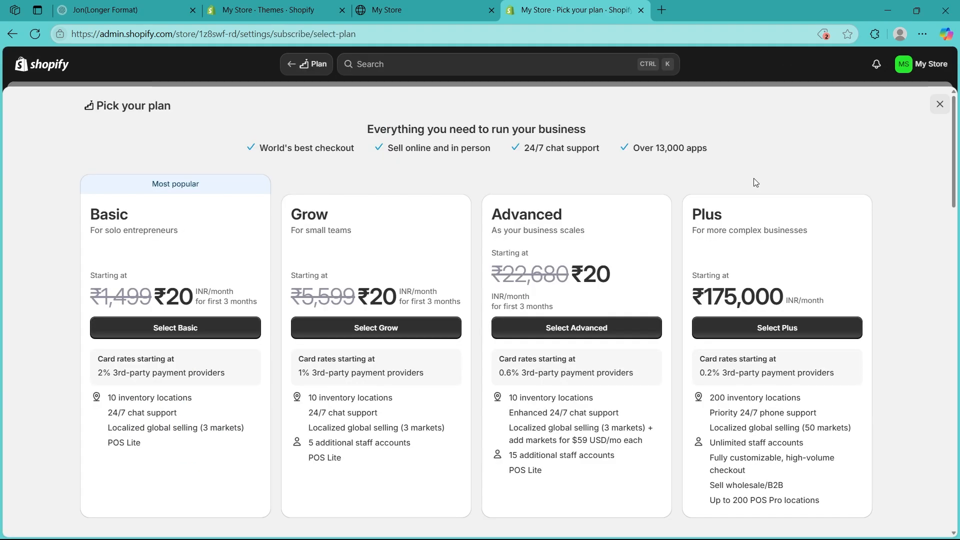
pyautogui.click(196, 330)
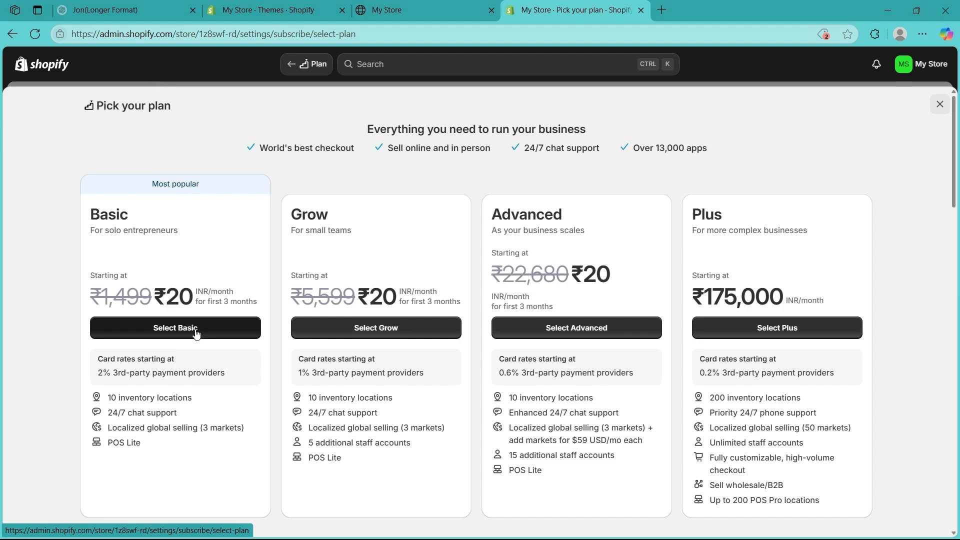
pyautogui.scroll(-5, 58, 368)
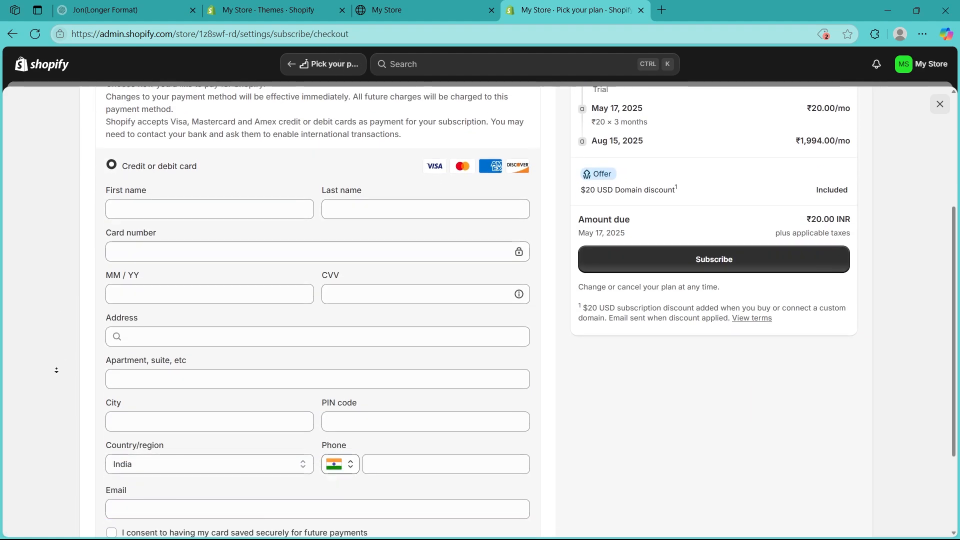
pyautogui.scroll(5, 49, 246)
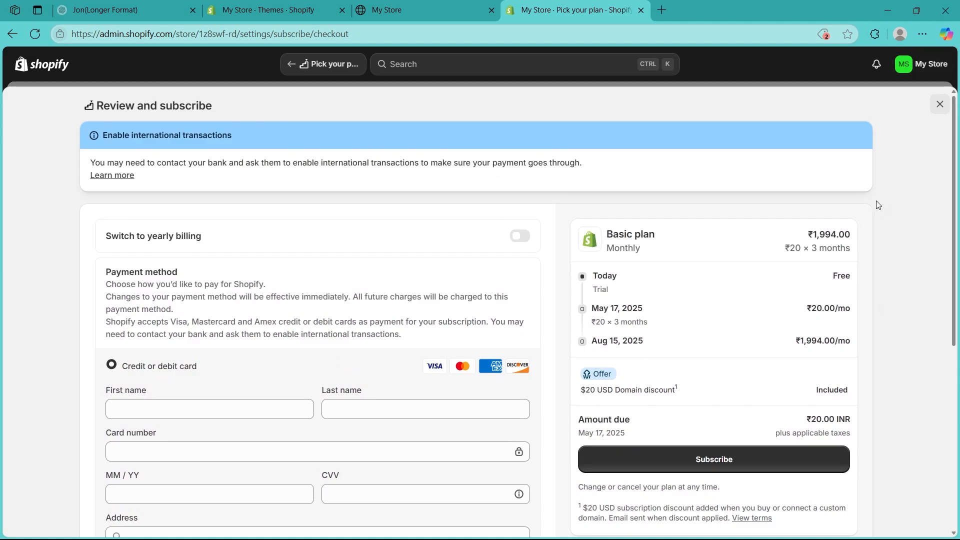
# Step: Exit checkout without subscribing and return Home to the Get ready to sell guide (0 of 7 tasks)
pyautogui.click(940, 104)
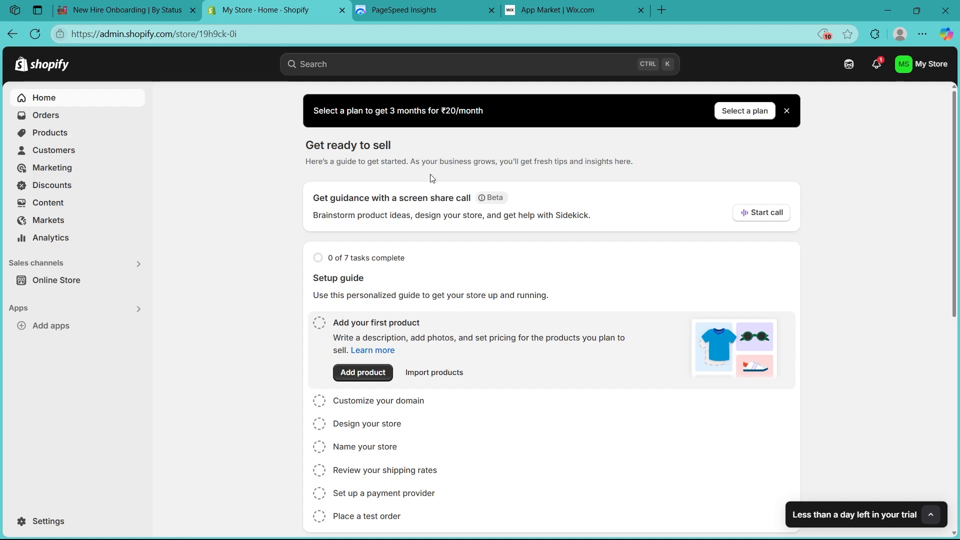
pyautogui.middleClick(872, 198)
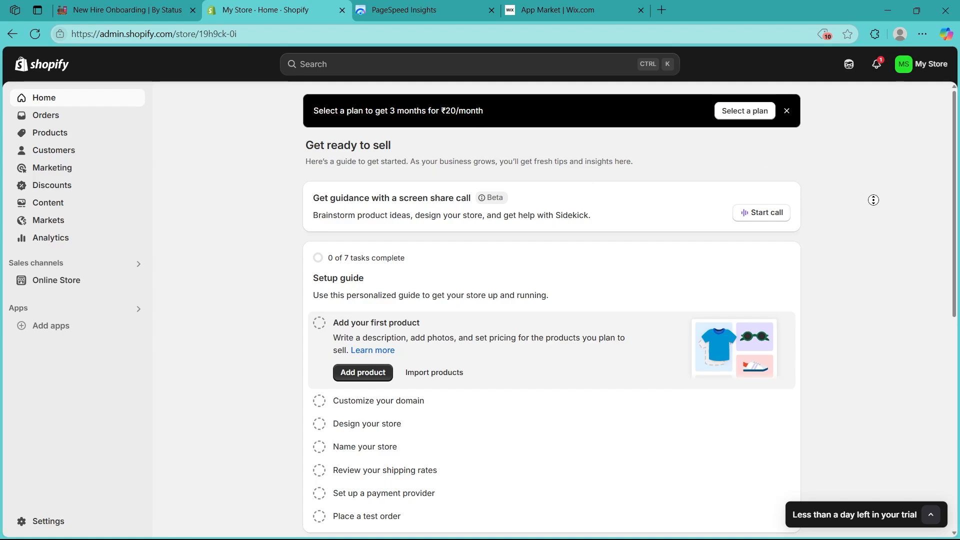